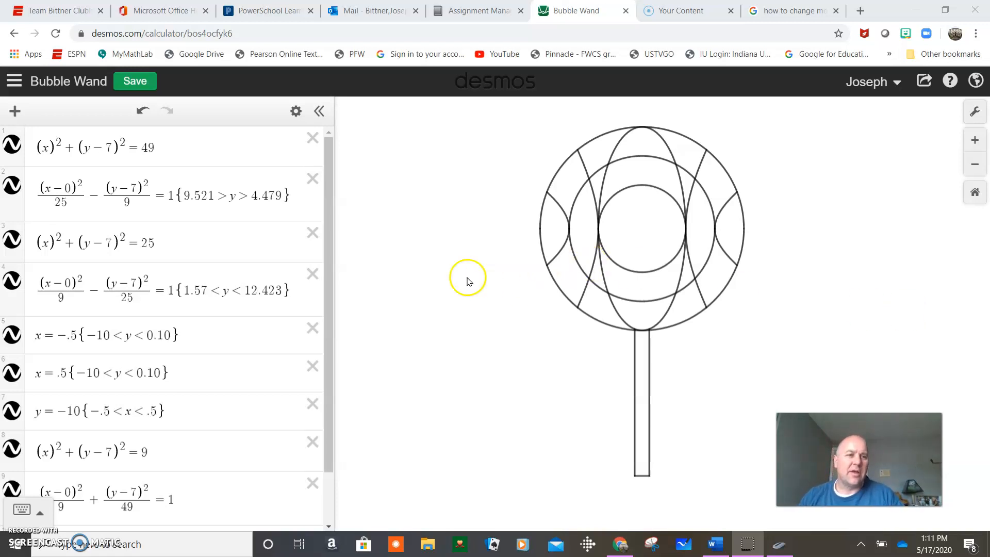
Step: Look over the Bubble Wand equations, close the leftover "how to change" search page and return to the Bubble Wand graph
drag(325, 191, 340, 170)
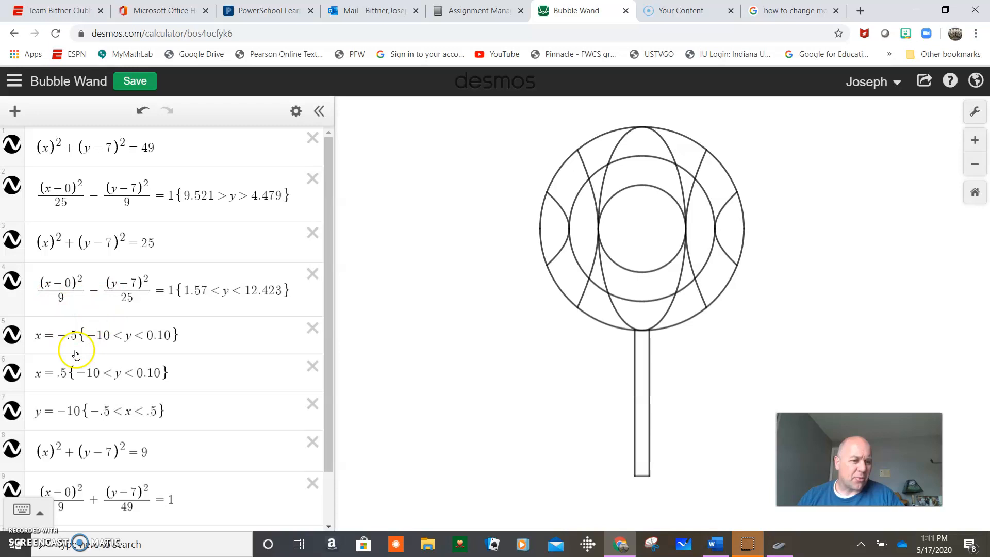
scroll(229, 387, down, 2)
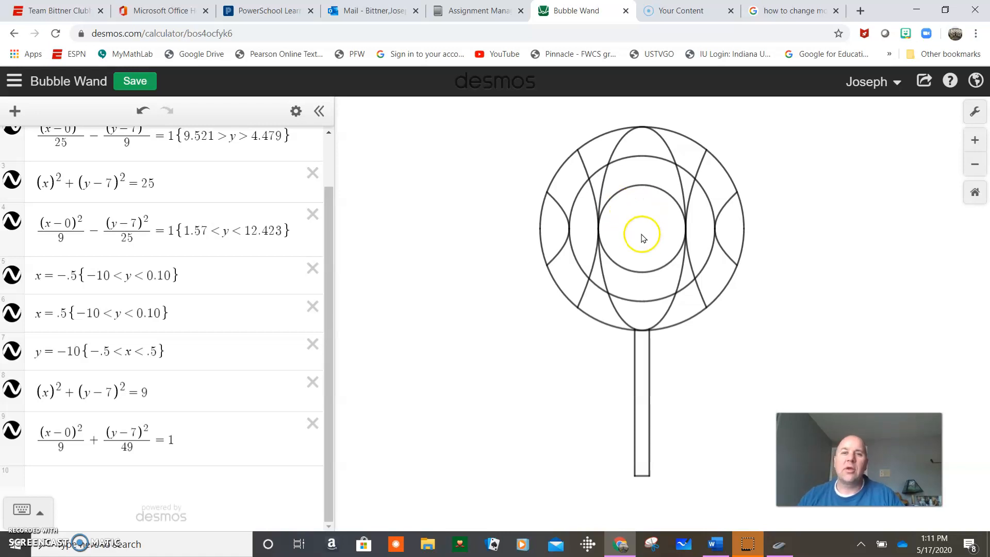
click(786, 10)
click(681, 10)
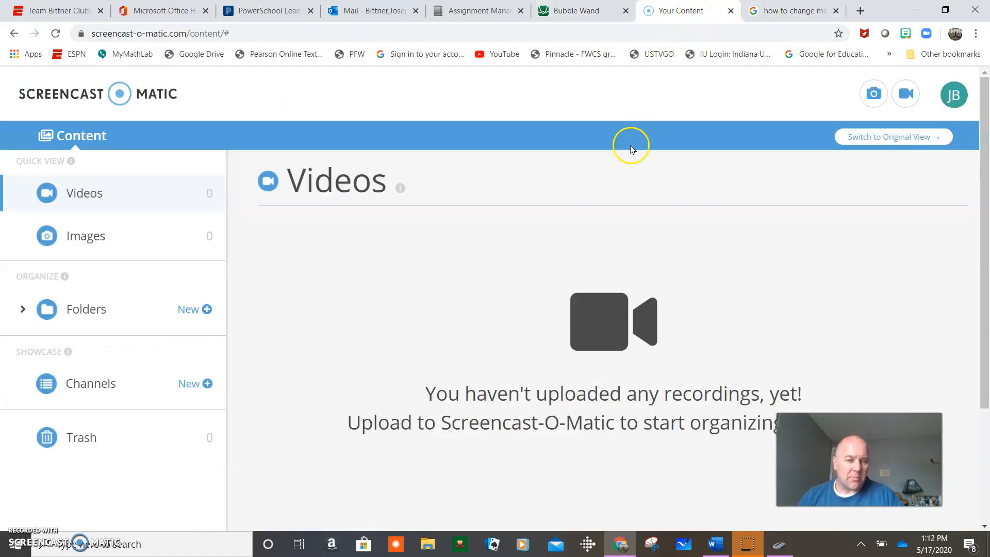
click(835, 10)
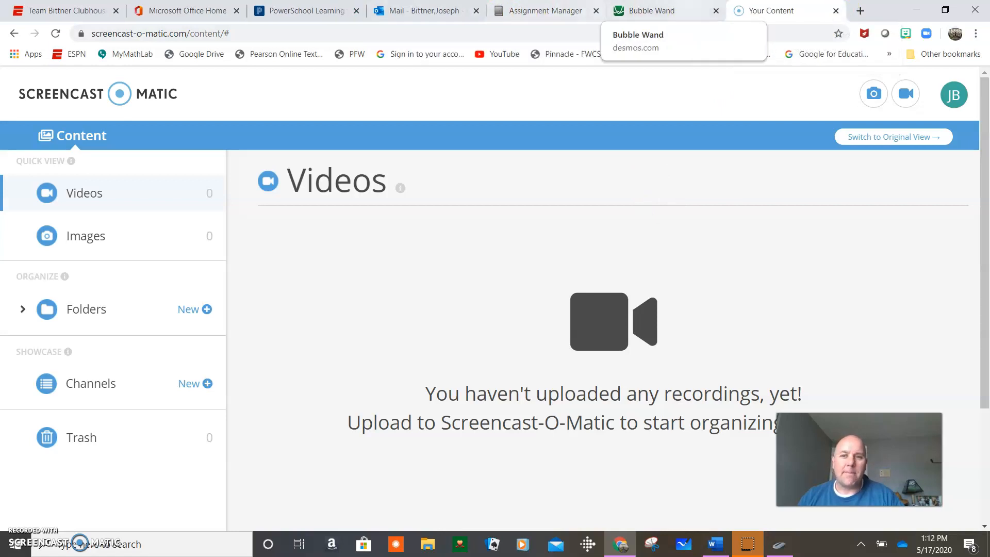
click(660, 10)
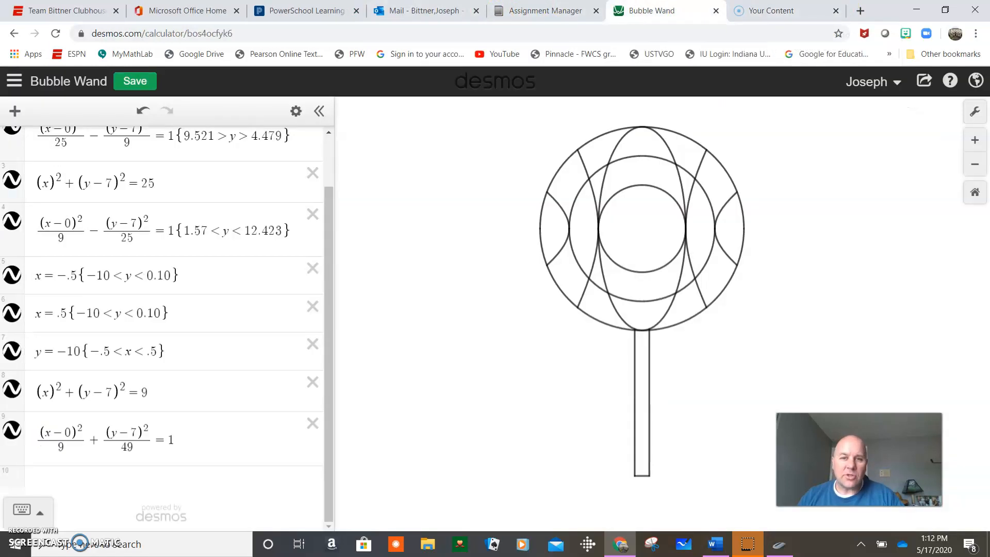
Step: Switch to the Bubble Wands Conic Sections document in Word and review the goal and Step 1 design requirements
click(14, 81)
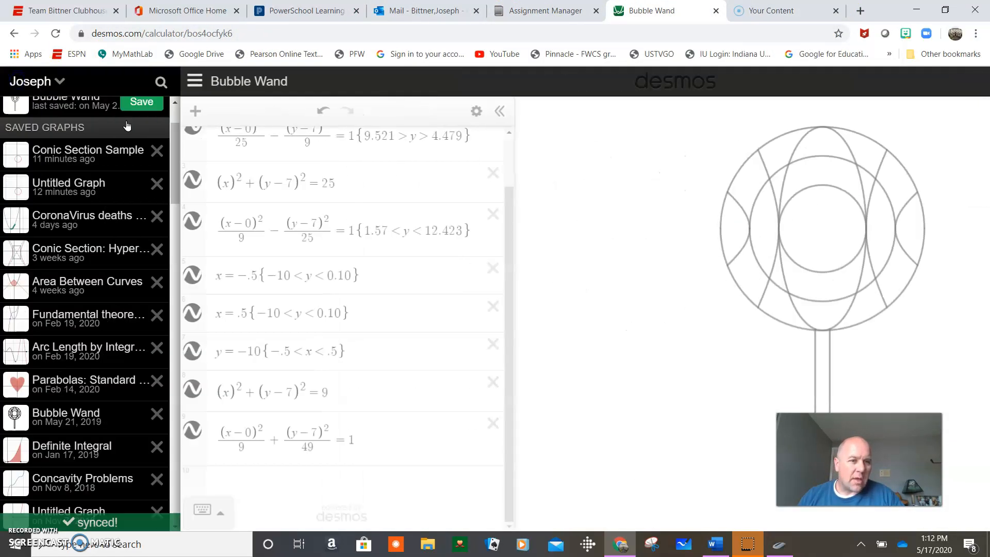
click(714, 542)
drag(298, 191, 568, 384)
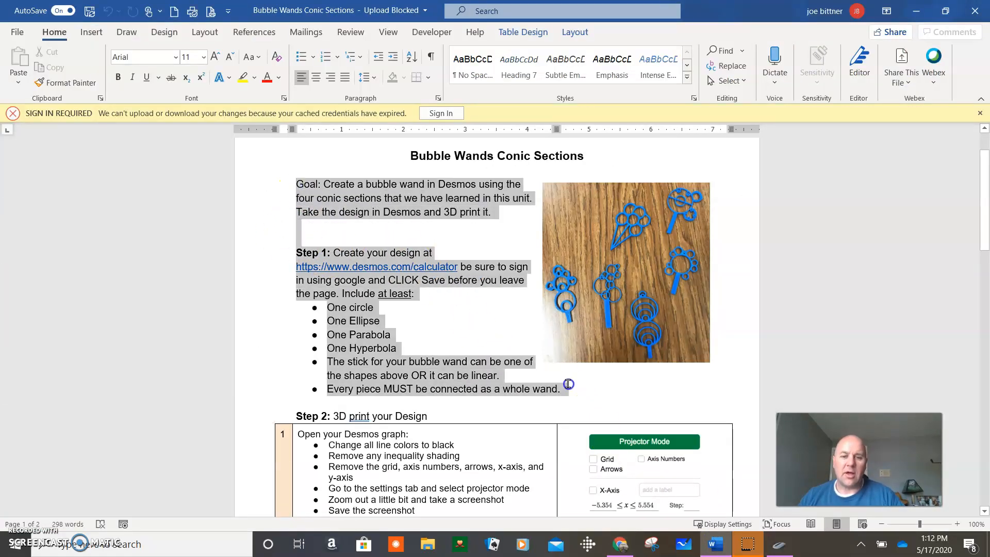
click(469, 334)
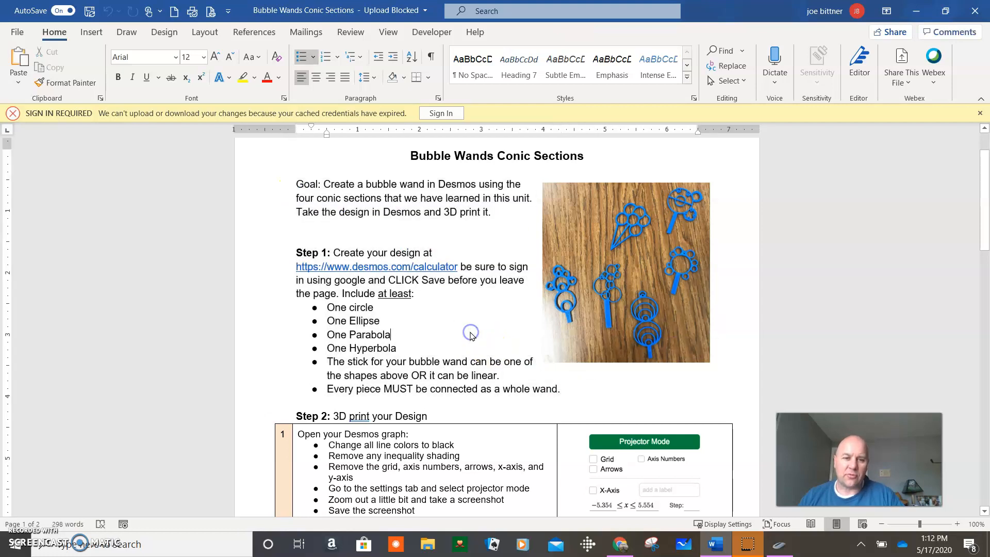
Step: Review the Step 2 instructions for preparing the graph for 3D printing, including removing the grid, axis numbers, arrows and axes
scroll(443, 258, down, 2)
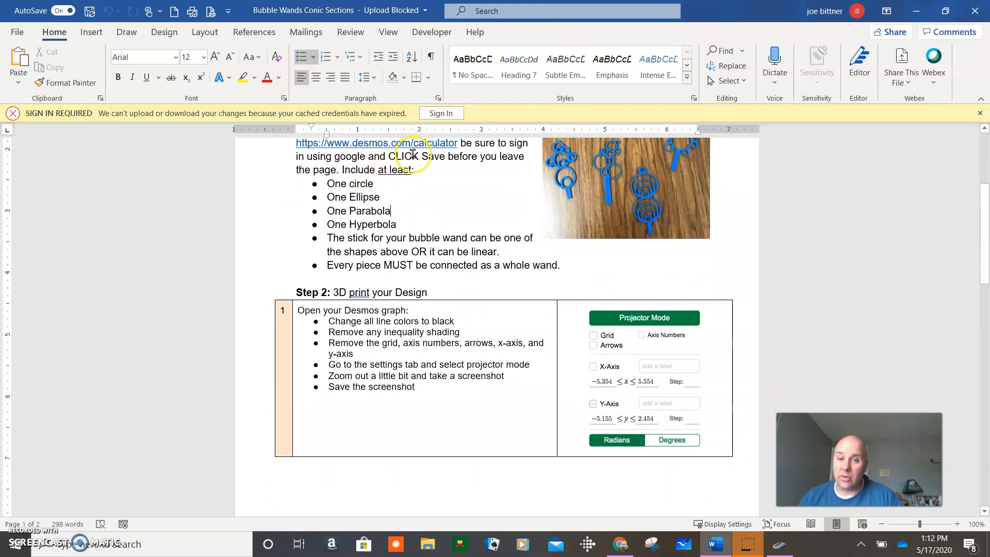
drag(328, 321, 516, 385)
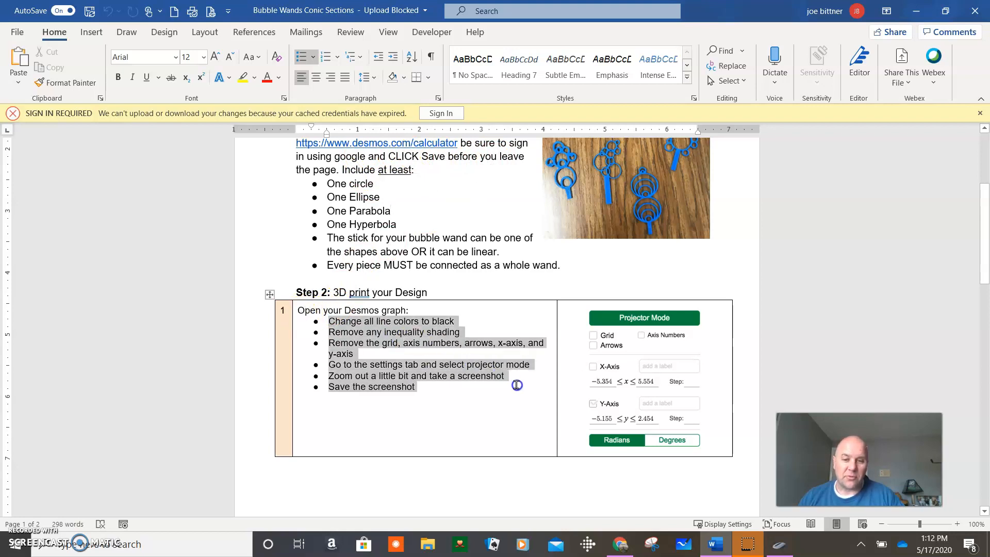
click(477, 401)
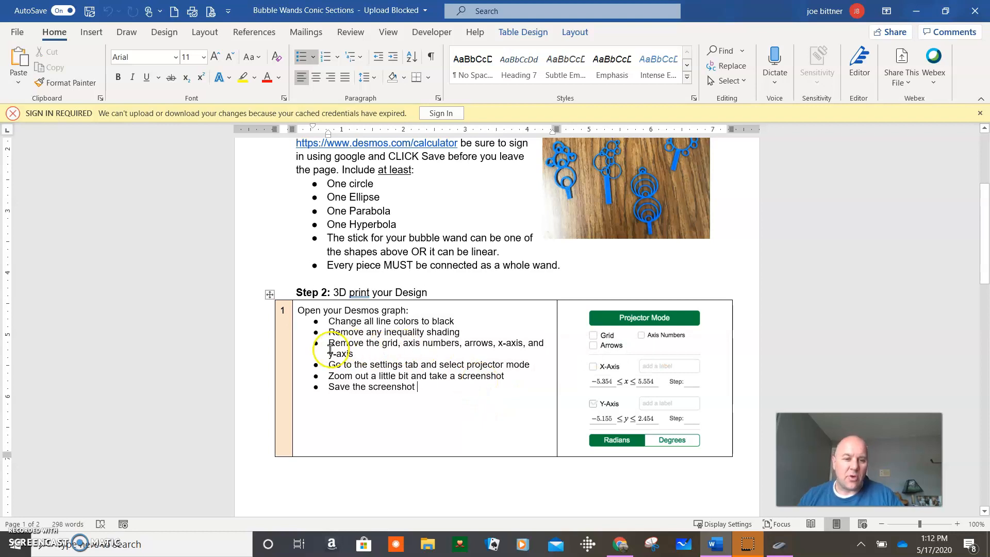
triple_click(365, 347)
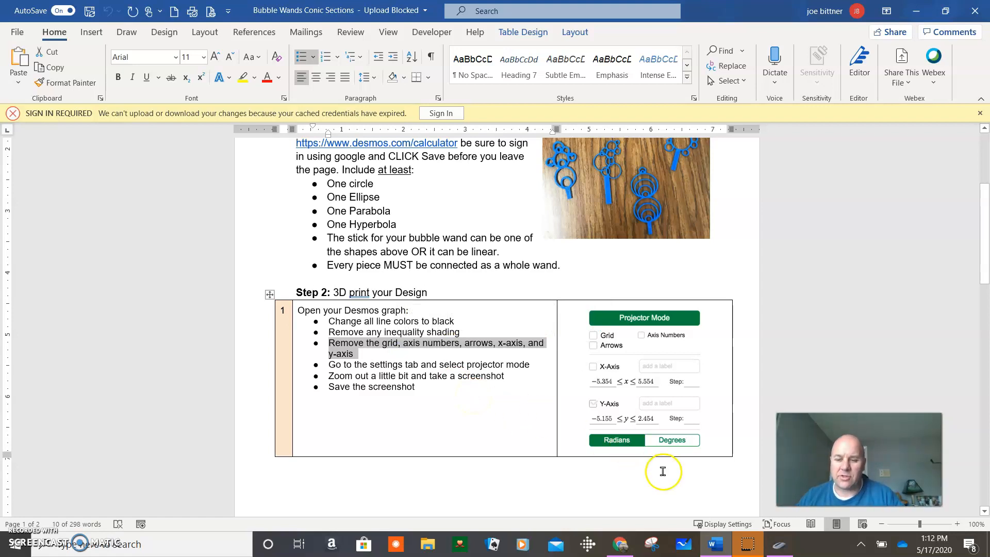
Step: Switch back to Desmos in the browser and open the saved graph Conic Section Sample
click(620, 543)
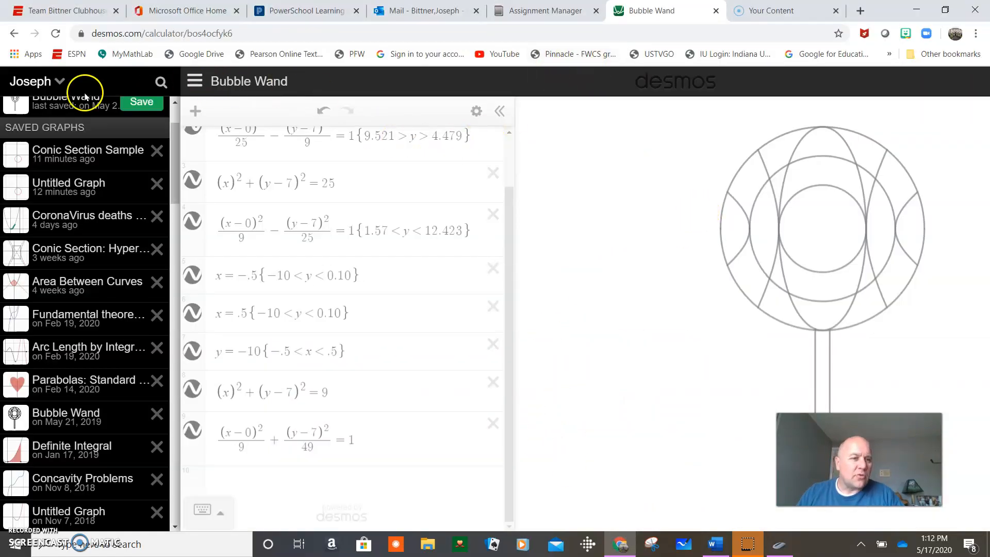
scroll(85, 95, up, 2)
click(54, 235)
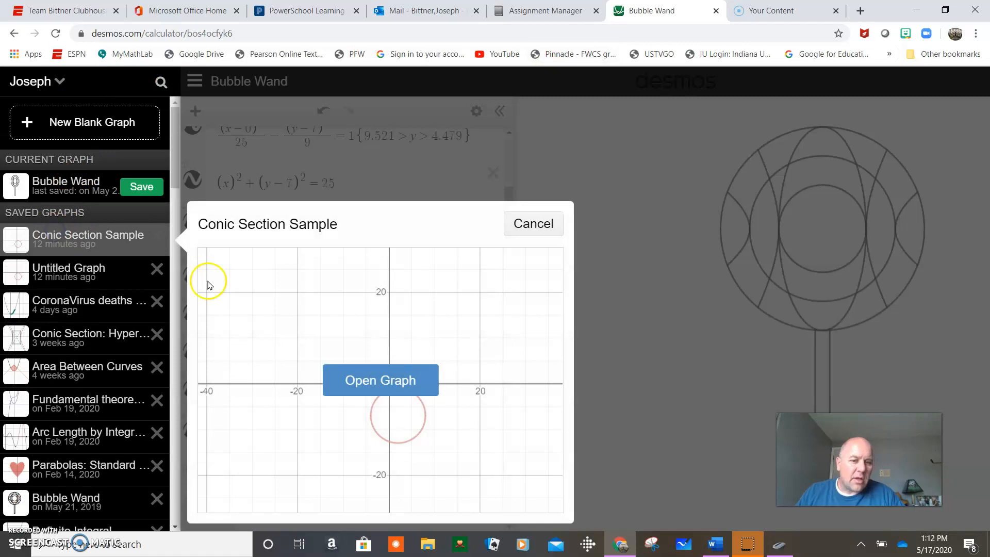
click(361, 380)
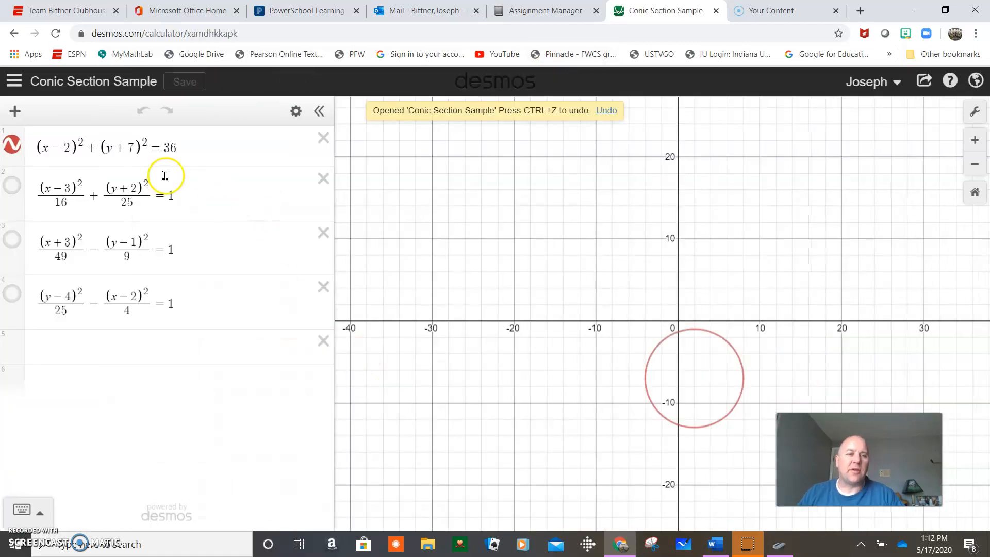
Step: Try restricting the circle equation in row 1 to {-1 < y < 3}, and delete the restriction again
click(198, 146)
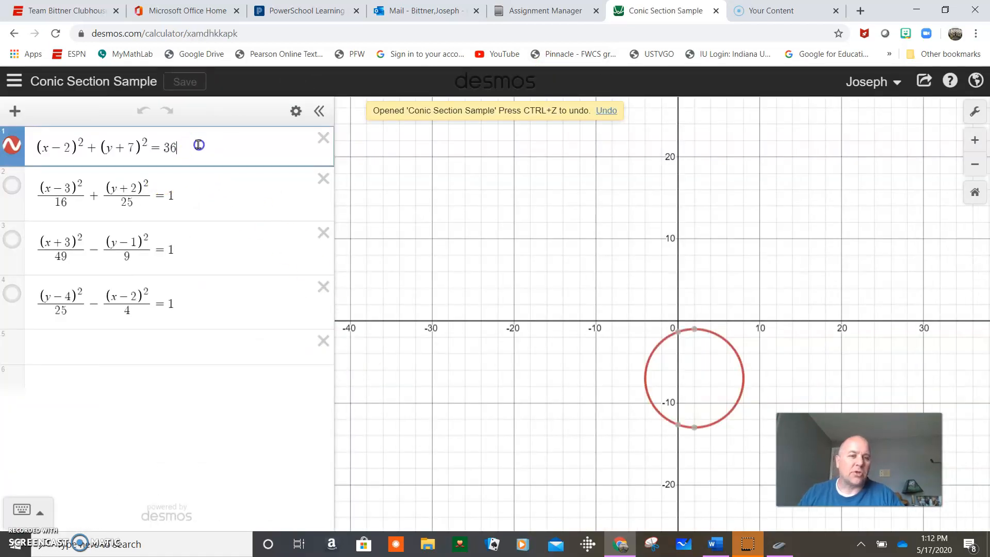
text({})
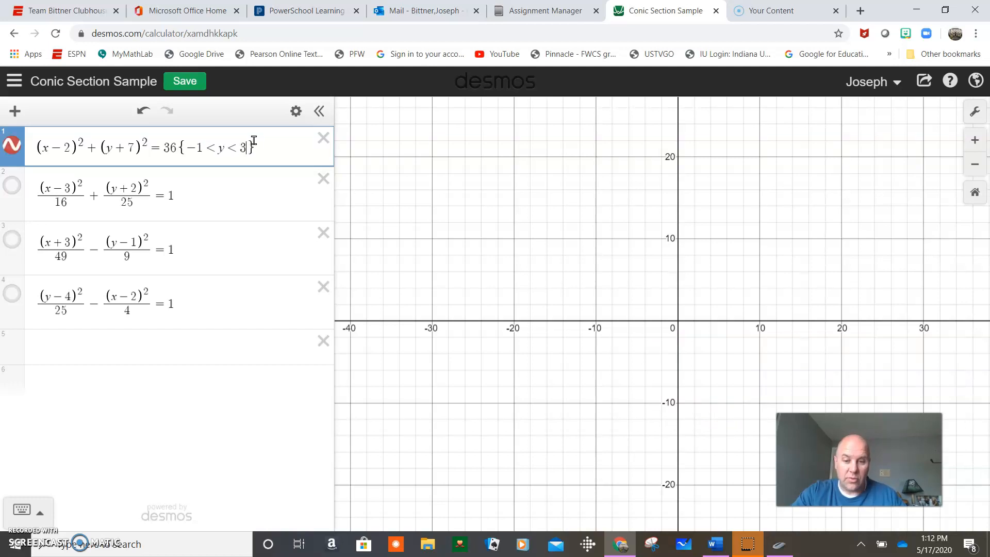
key(Delete)
key(BackSpace)
key(BackSpace)
key(BackSpace)
key(BackSpace)
key(BackSpace)
Step: Add the restriction {-1 < x < 3} to the end of the circle equation
text(()
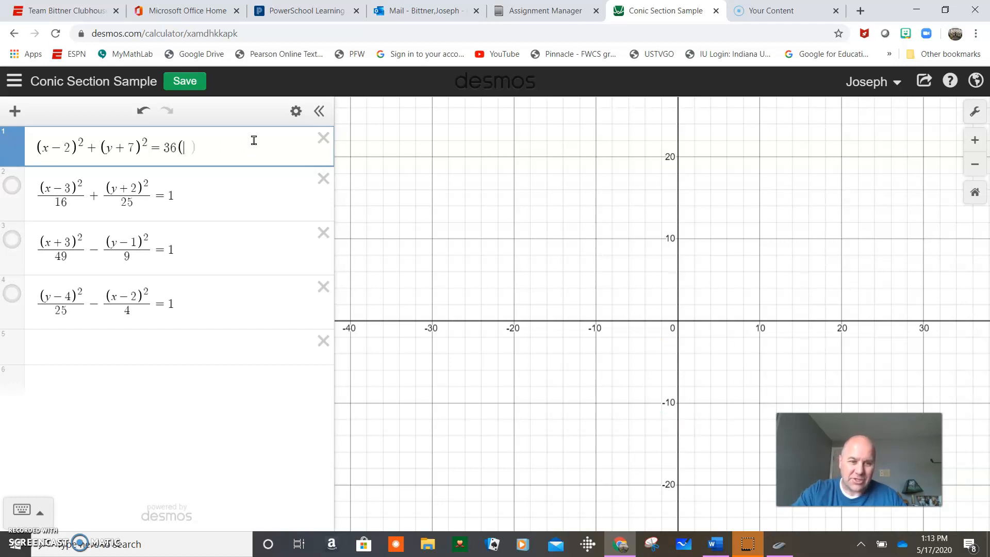
text({)
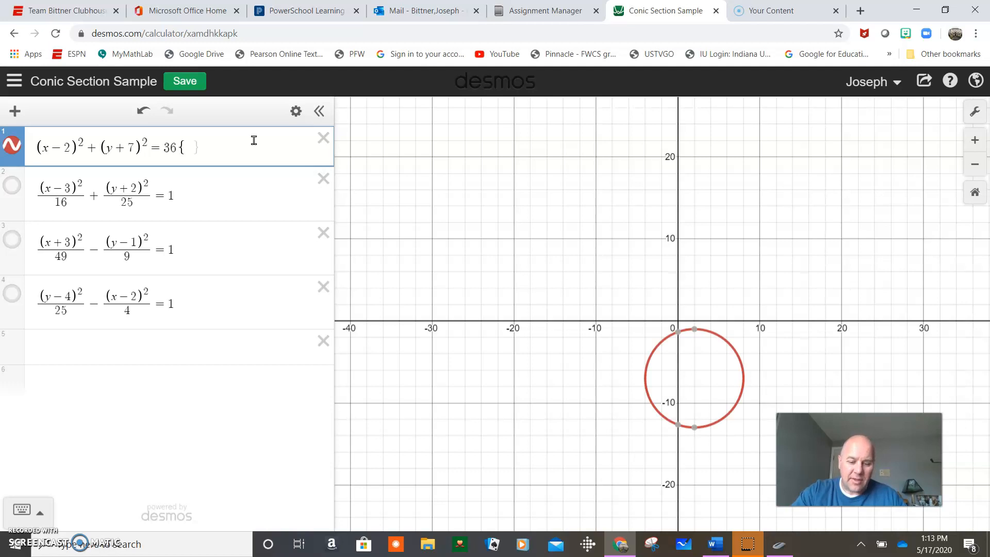
text(-1)
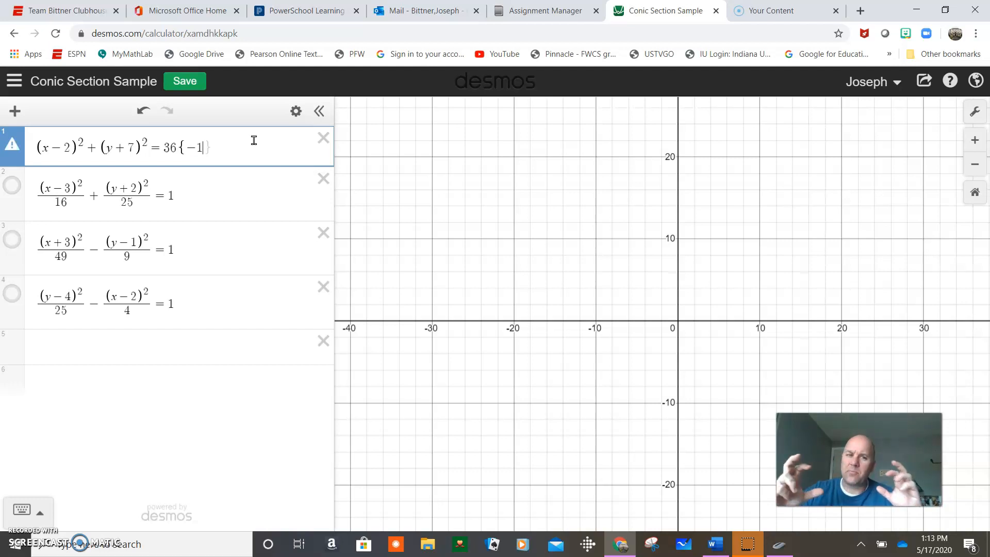
text(<x<3)
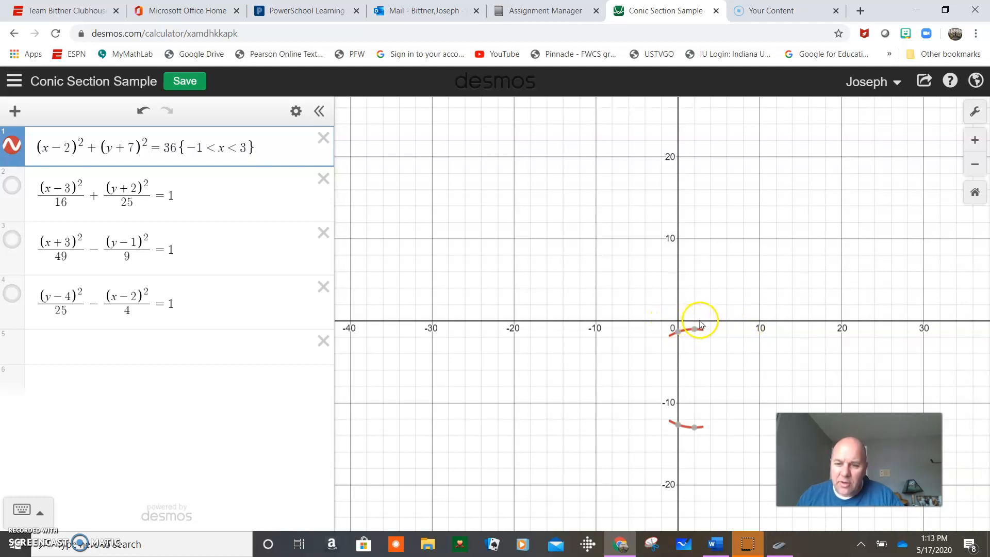
Step: Lower the circle restriction's lower bound through -2 and -3 to -4, and change its variable to y
click(201, 148)
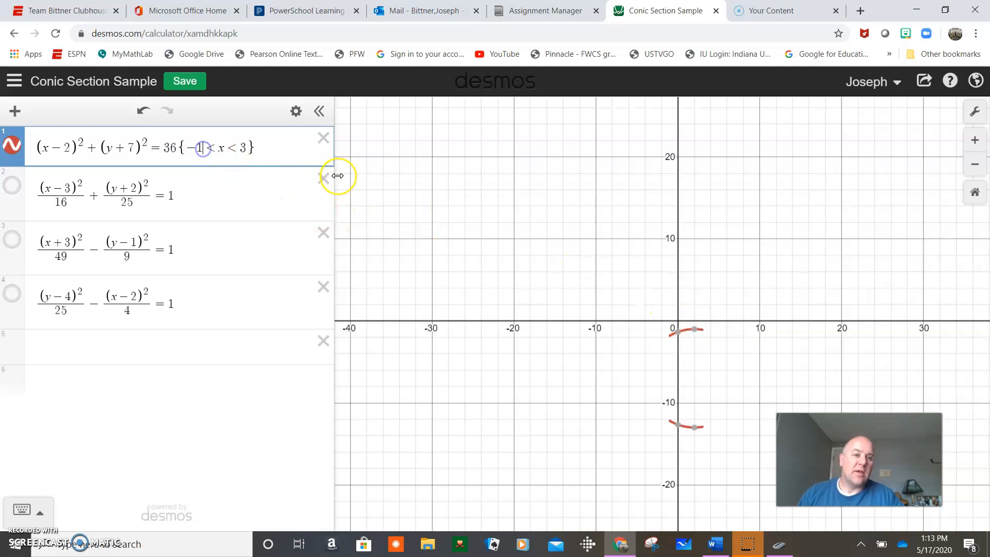
key(BackSpace)
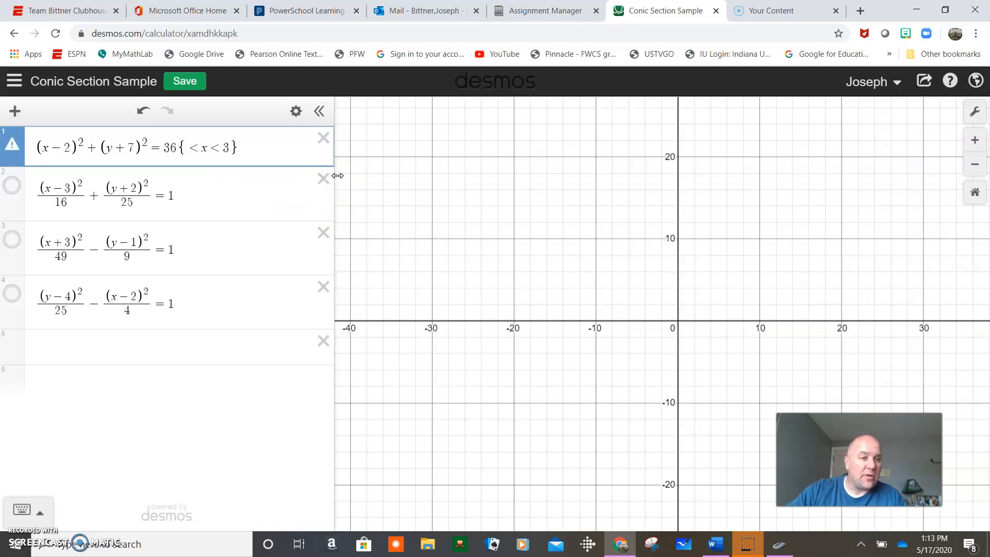
text(2)
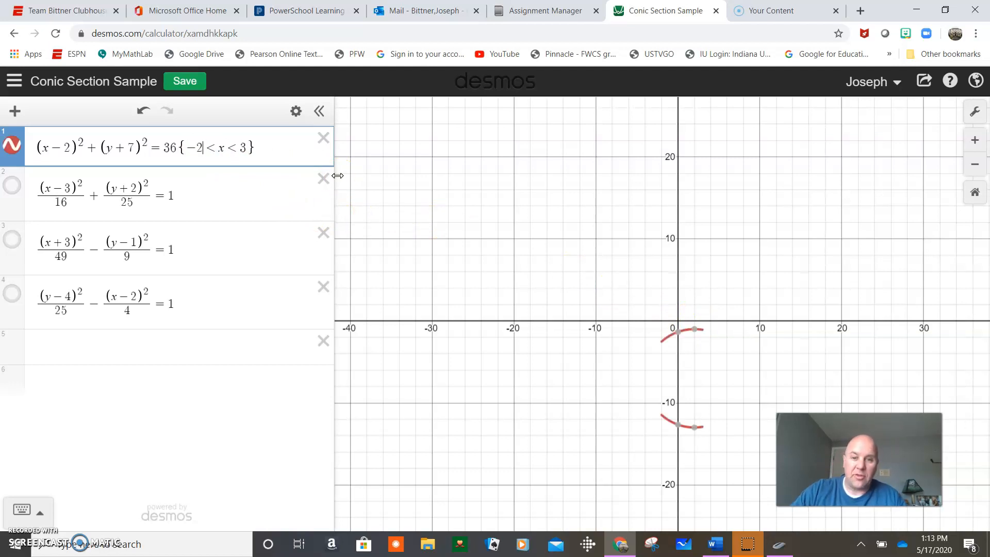
key(BackSpace)
text(3)
key(BackSpace)
text(4)
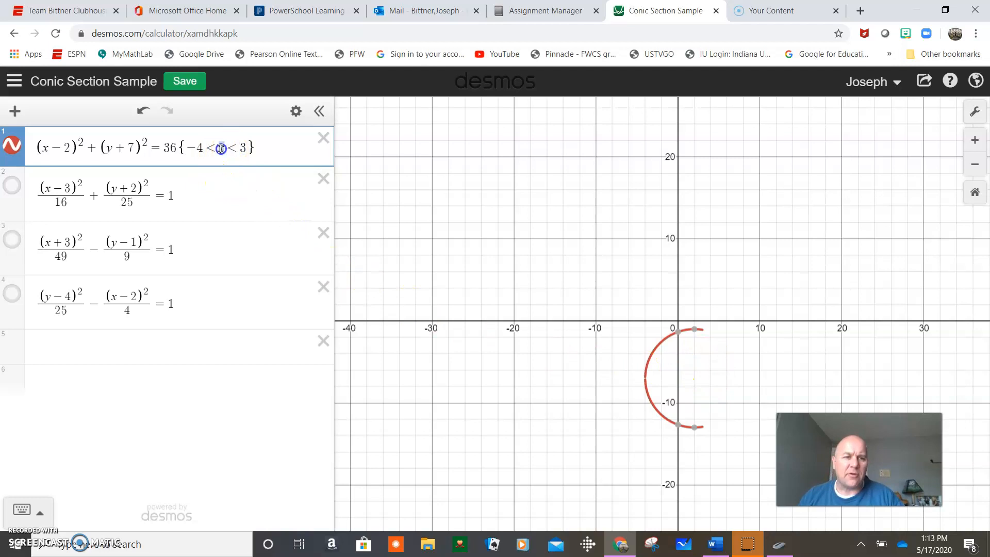
text(y)
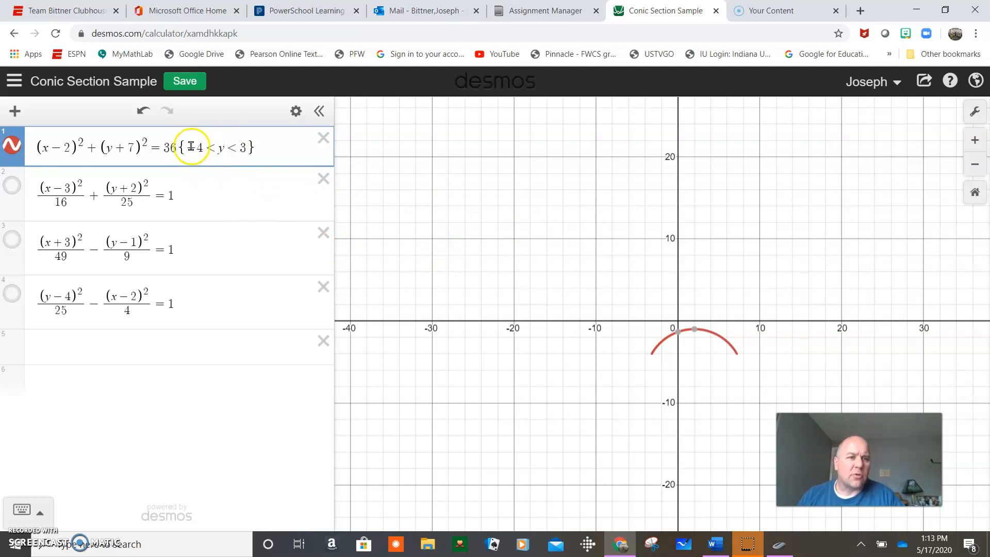
mouse_move(680, 338)
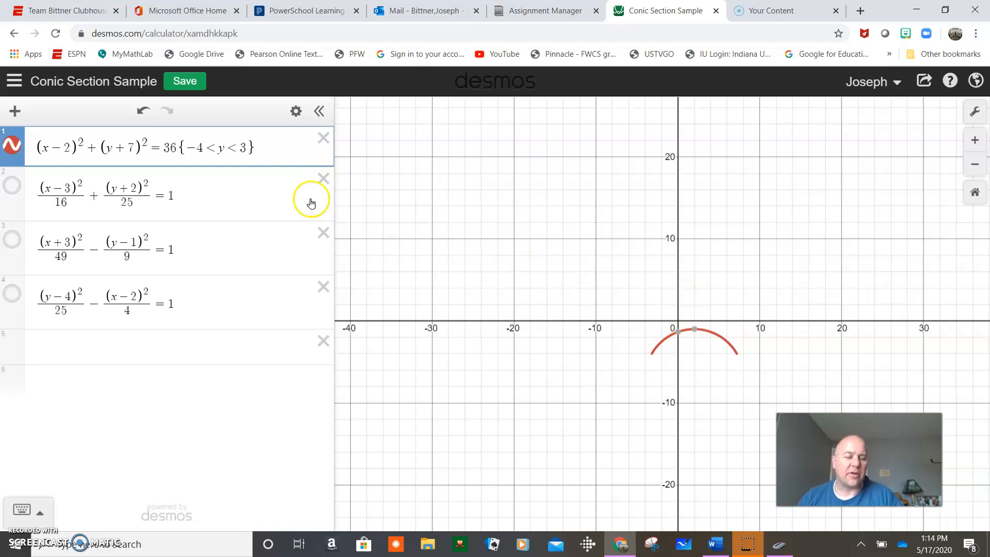
Step: Hide the circle's curve and show the ellipse from row 2
click(11, 149)
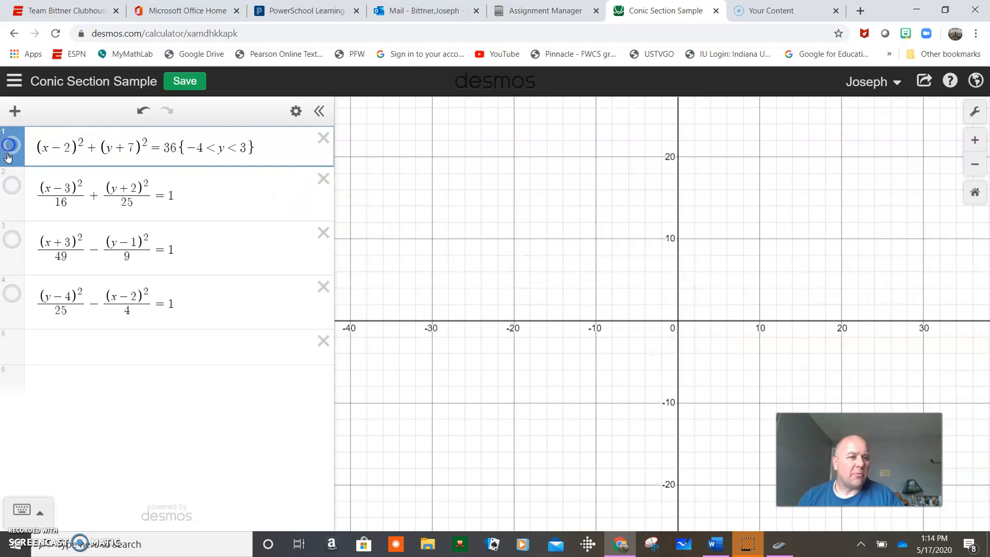
click(13, 186)
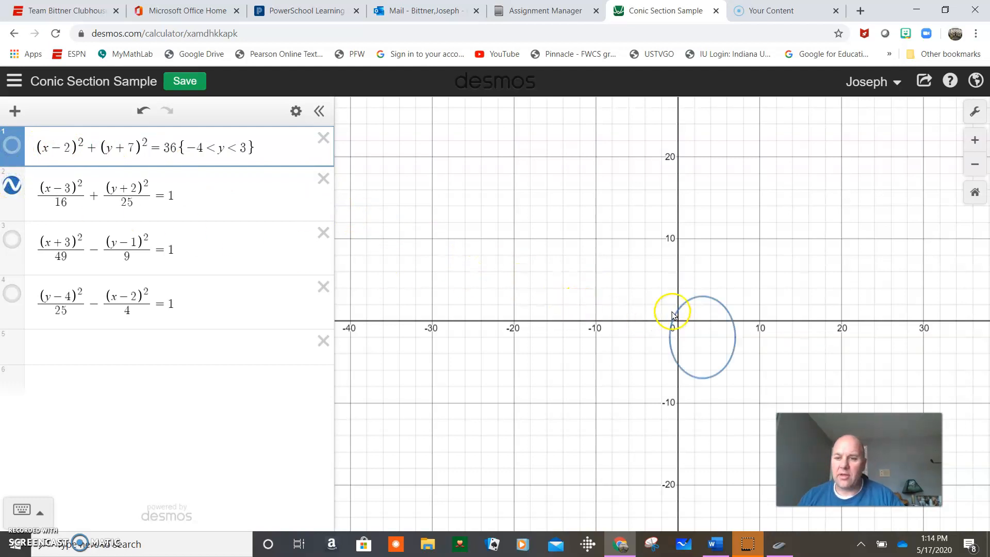
Step: Set the denominator under (x-3)² in the ellipse equation to 64
click(71, 203)
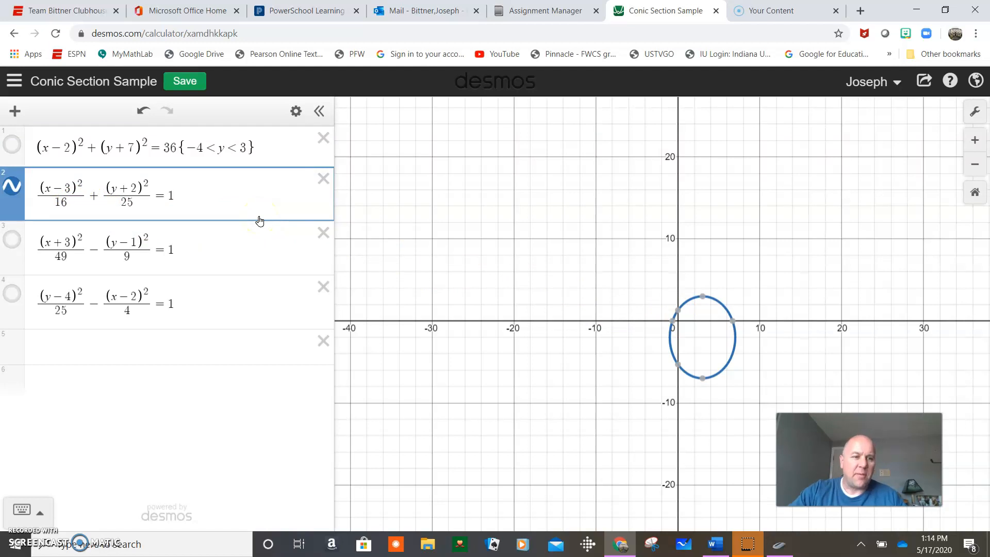
key(BackSpace)
key(BackSpace)
text(64)
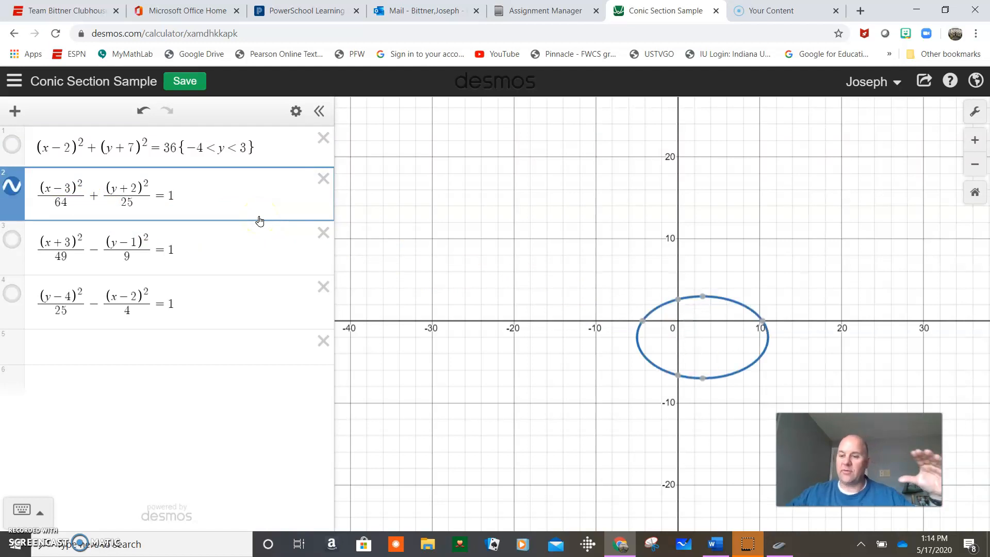
Step: Widen the ellipse by setting the denominator of its x term to 121
key(BackSpace)
key(BackSpace)
text(9)
key(BackSpace)
text(121)
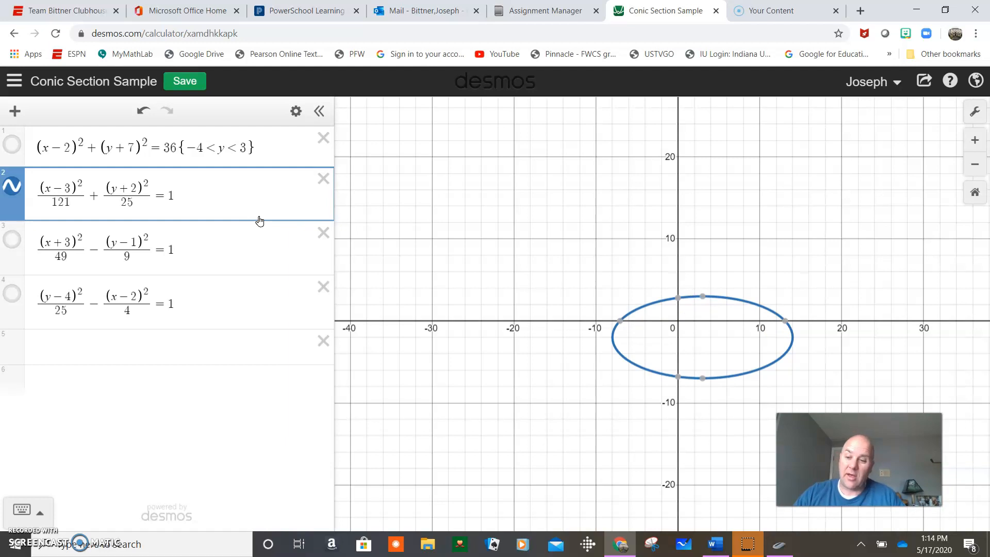
Step: Narrow the ellipse by replacing the denominator of its x term with √8
key(BackSpace)
key(BackSpace)
key(BackSpace)
text(sqrt)
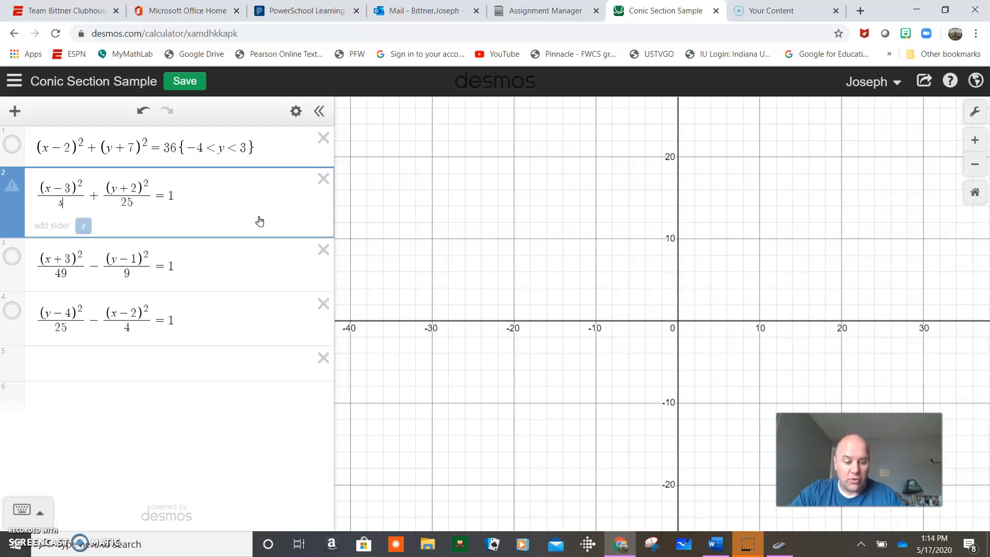
text(8)
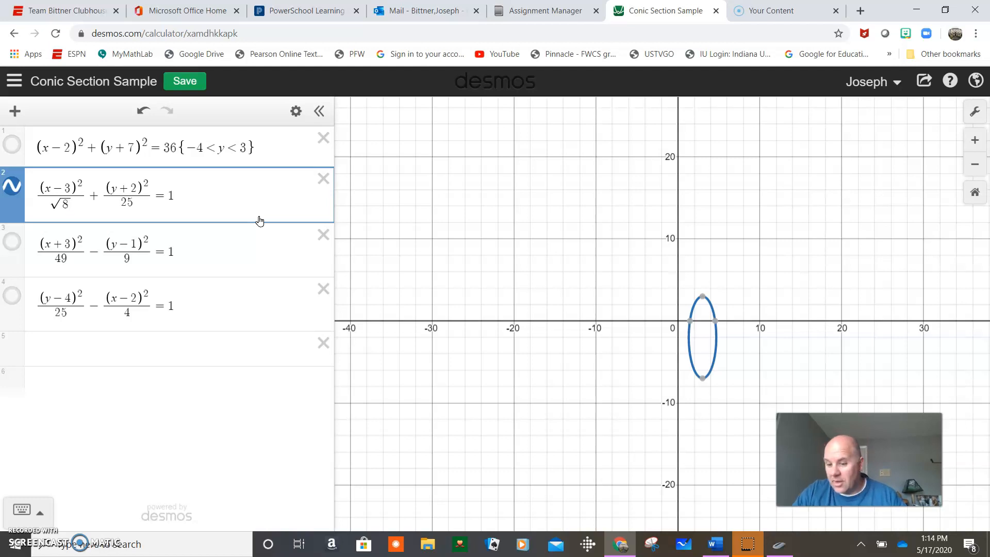
Step: Widen the ellipse by setting the denominator of its x term to 169
key(BackSpace)
key(BackSpace)
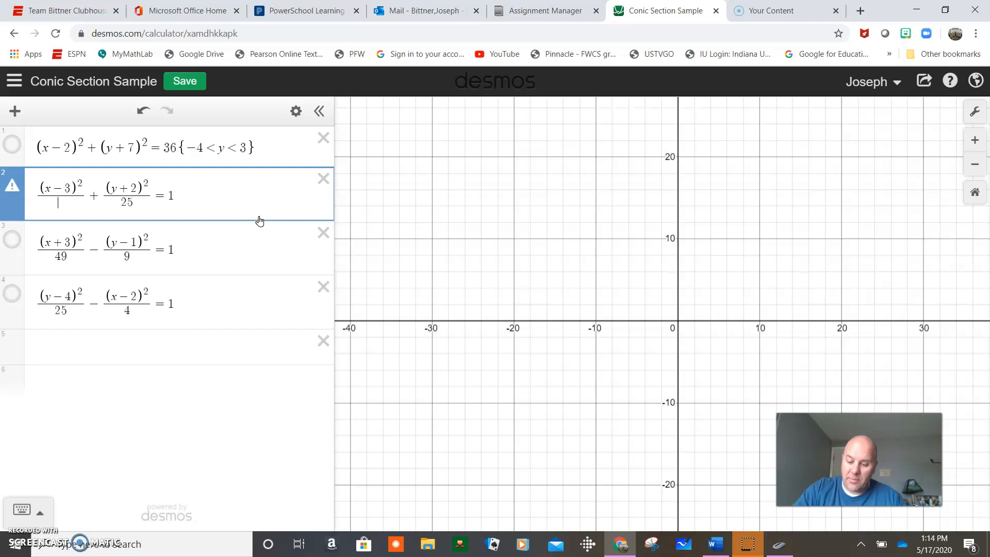
text(169)
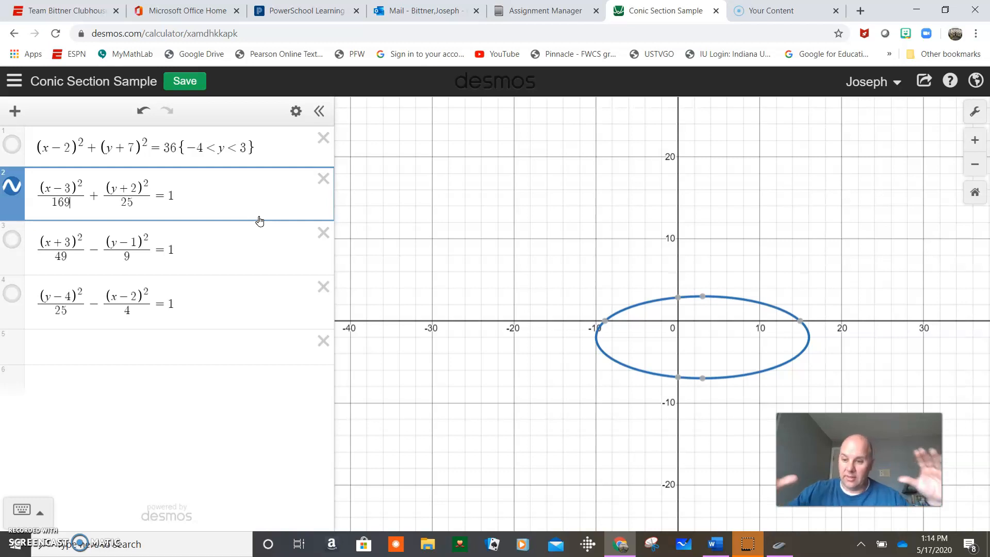
Step: Narrow the ellipse by setting the denominator of its x term to 4
key(BackSpace)
key(BackSpace)
key(BackSpace)
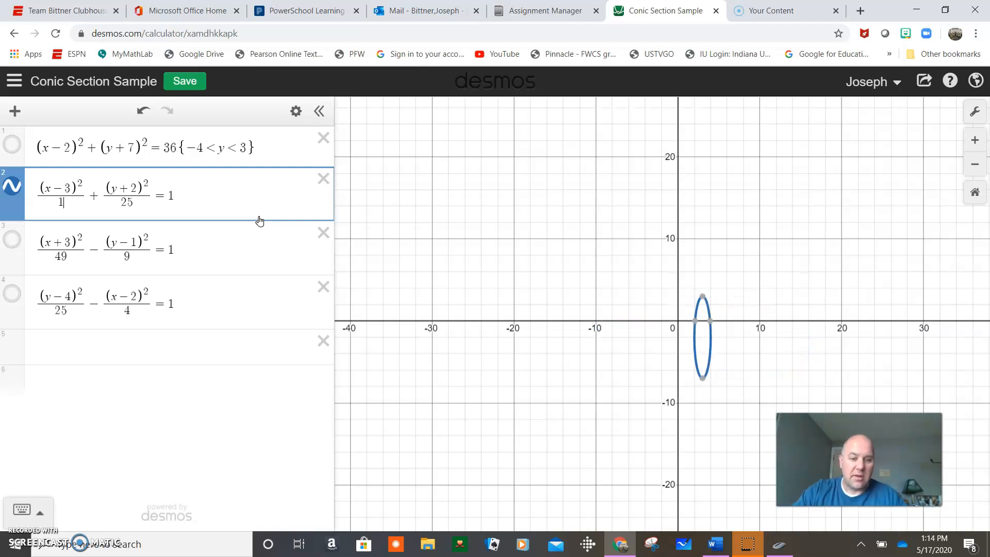
text(4)
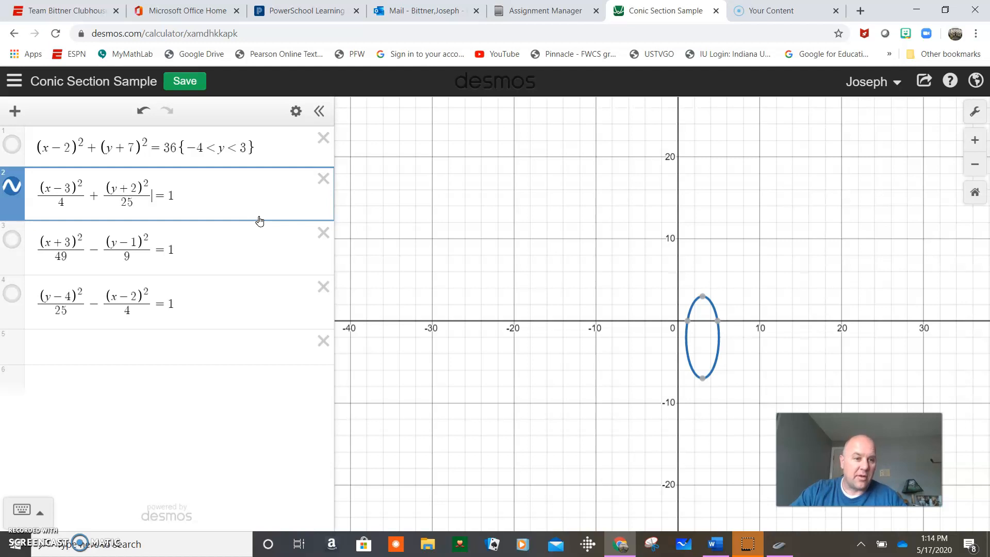
Step: Stretch the ellipse vertically by trying 36, 49 and 81 as the denominator of its y term
key(BackSpace)
key(BackSpace)
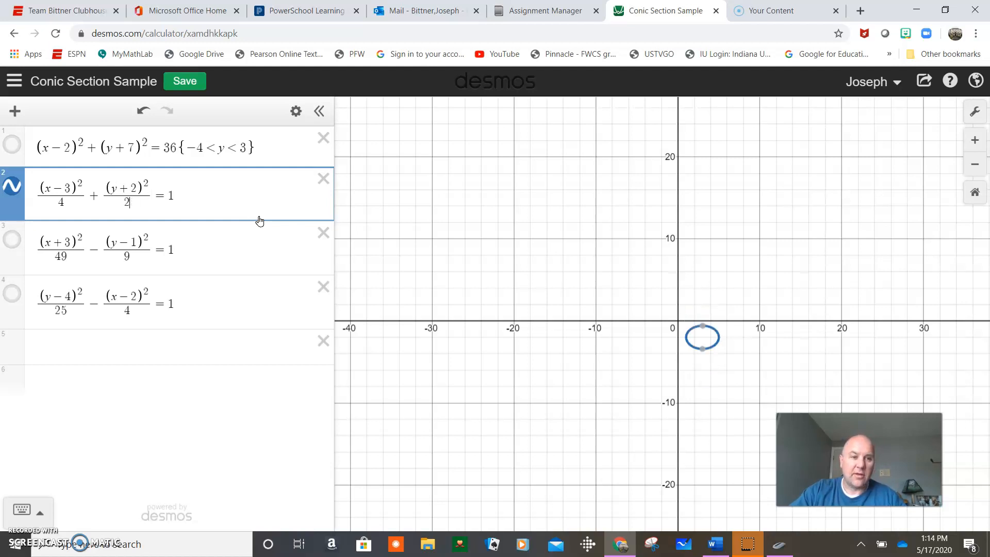
text(36)
key(BackSpace)
key(BackSpace)
text(49)
key(BackSpace)
key(BackSpace)
text(81)
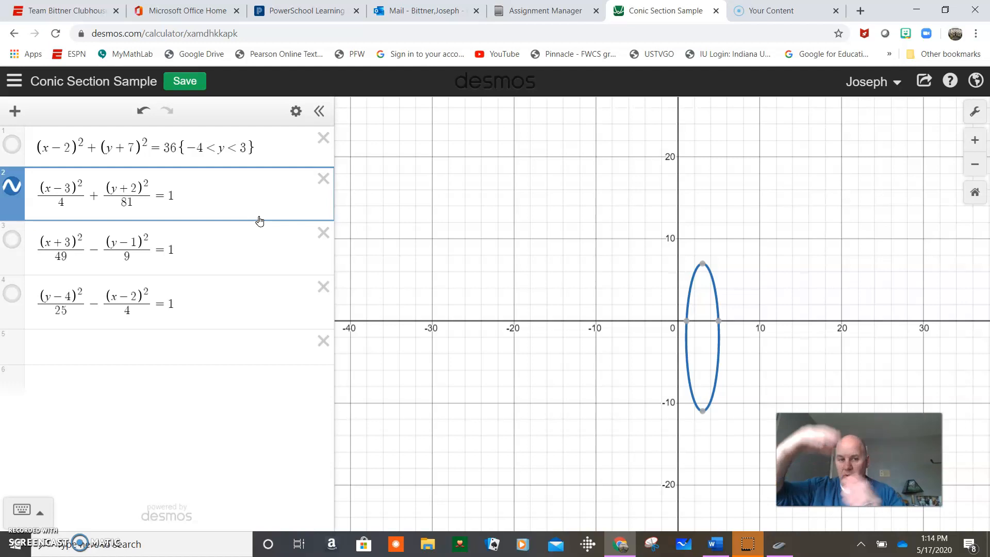
Step: Replace the denominator of the ellipse's y term with a square root, trying √14 before settling on √152
key(BackSpace)
key(BackSpace)
text(sqrt)
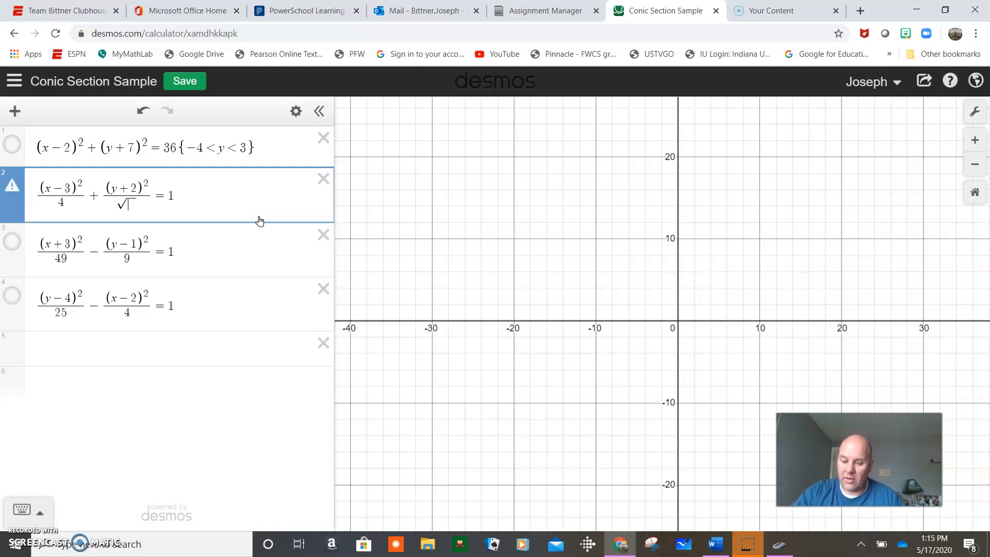
text(14)
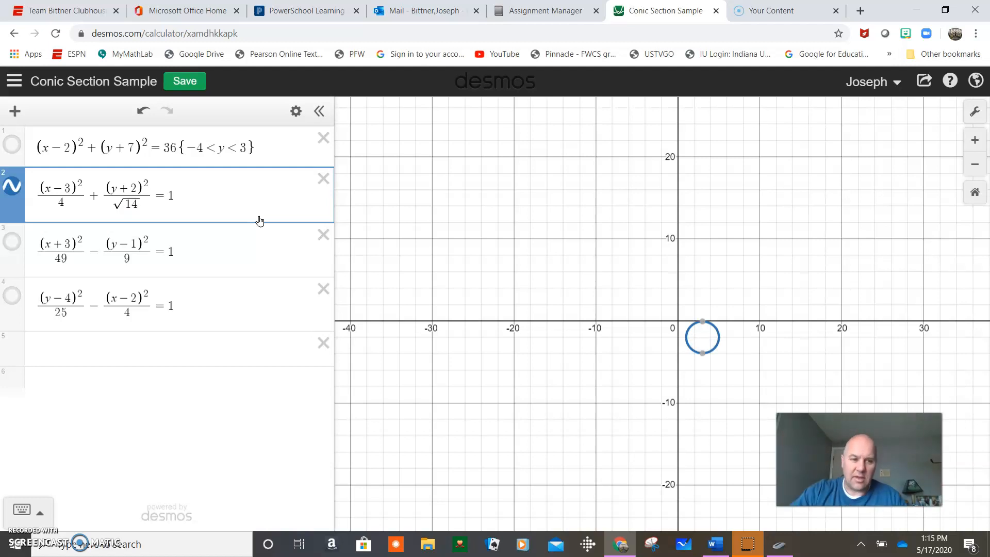
key(BackSpace)
key(BackSpace)
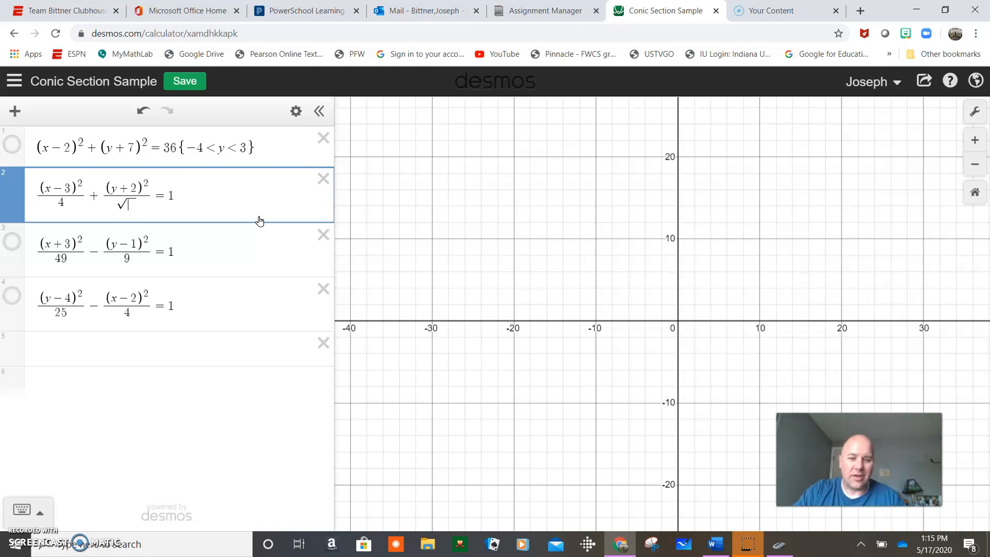
text(152)
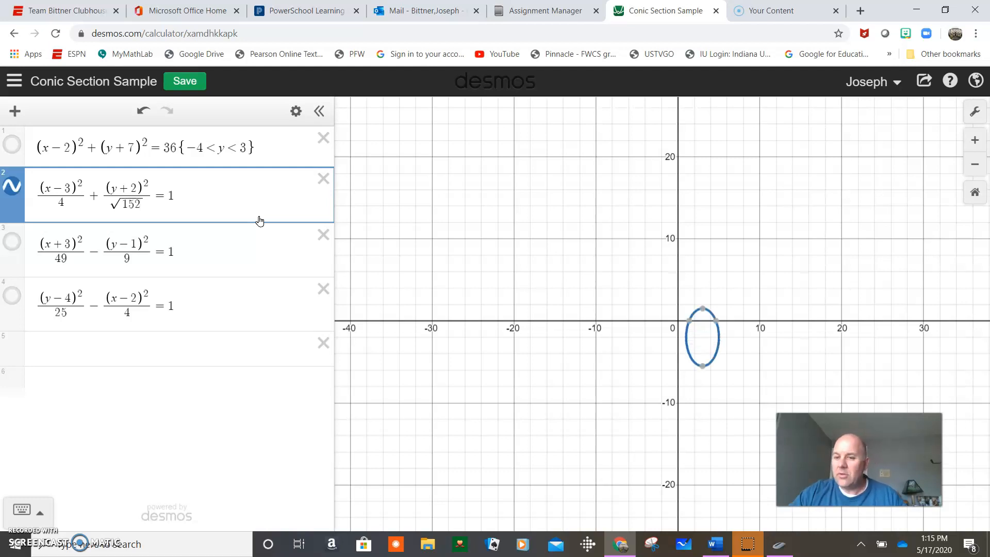
Step: Add the domain restriction {-2 < x < 2} to the end of the ellipse equation
click(226, 201)
text(()
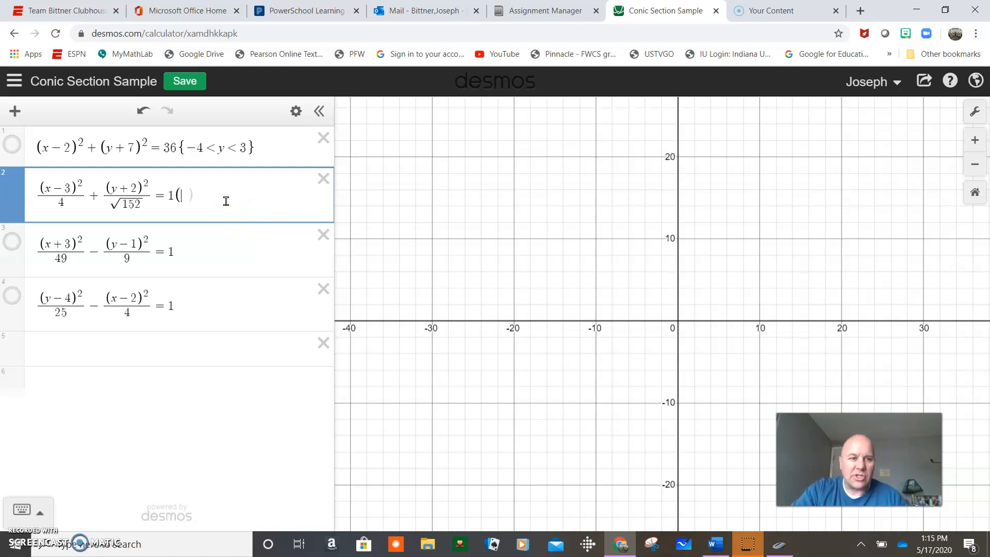
key(BackSpace)
text({)
text(2/)
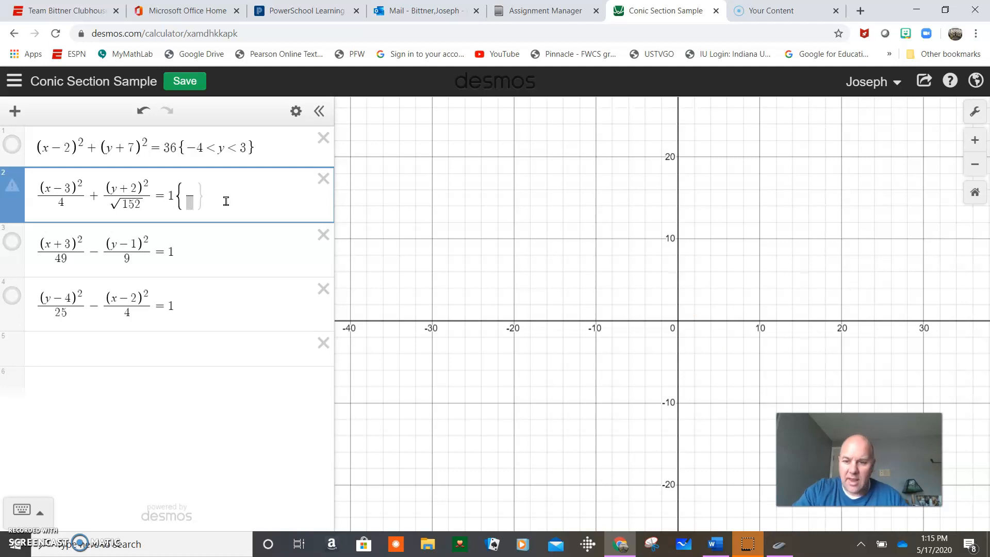
key(BackSpace)
key(BackSpace)
text(-2<x)
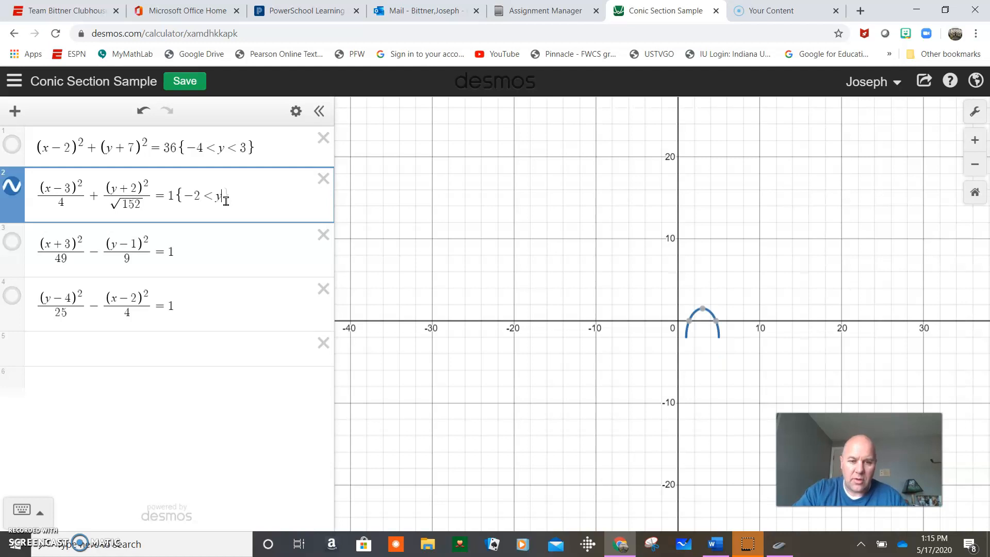
text(<2)
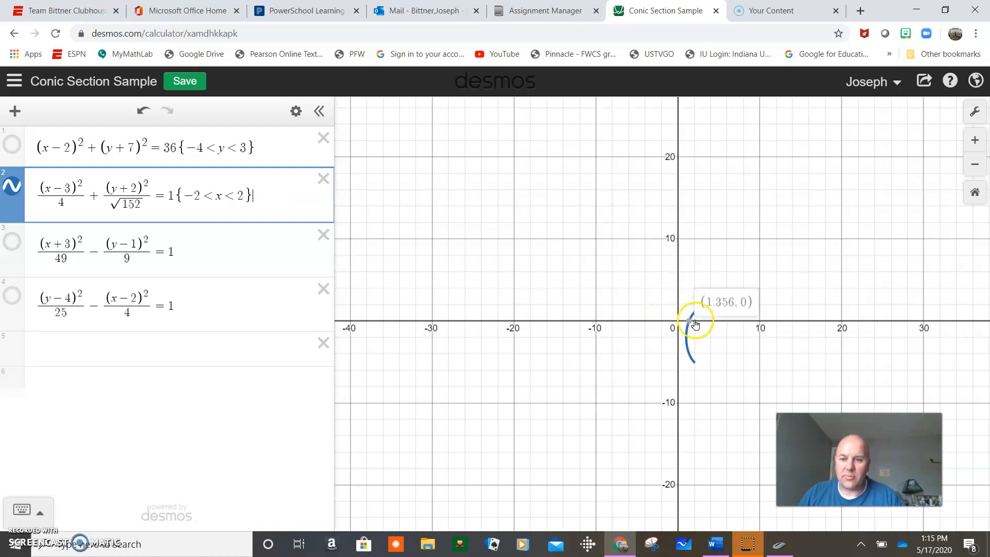
Step: Change the ellipse's restriction to 2 < x < 3, and then raise the upper bound to 5
click(193, 195)
key(BackSpace)
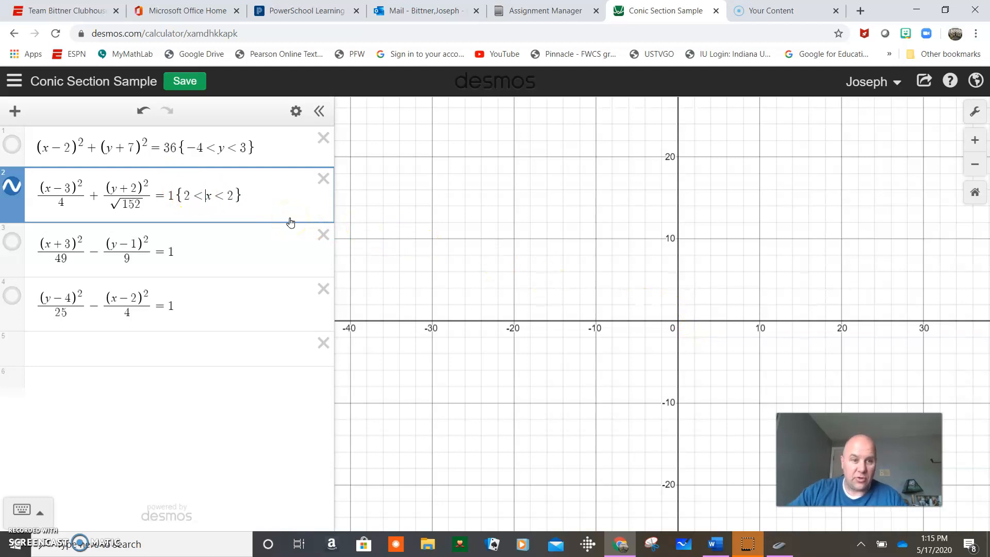
key(BackSpace)
text(3)
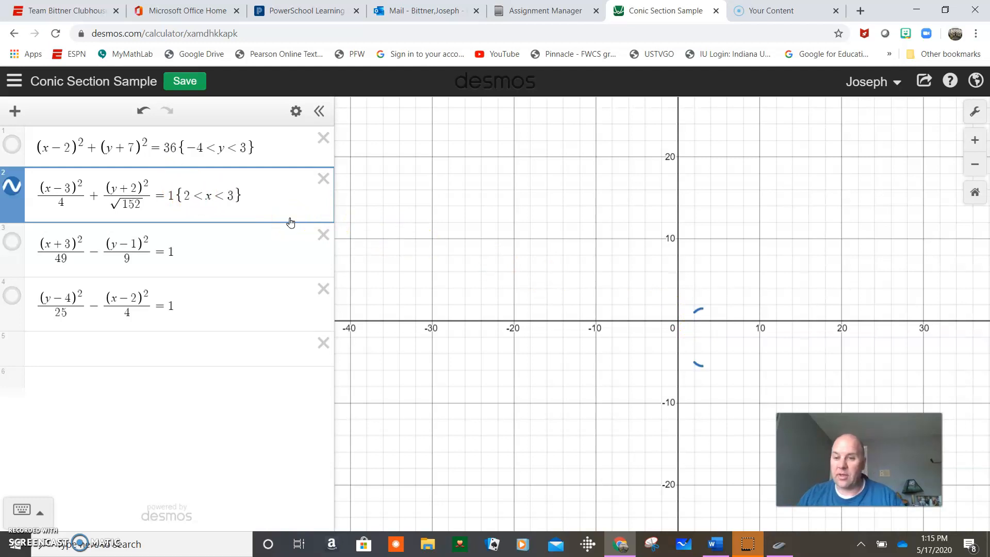
key(BackSpace)
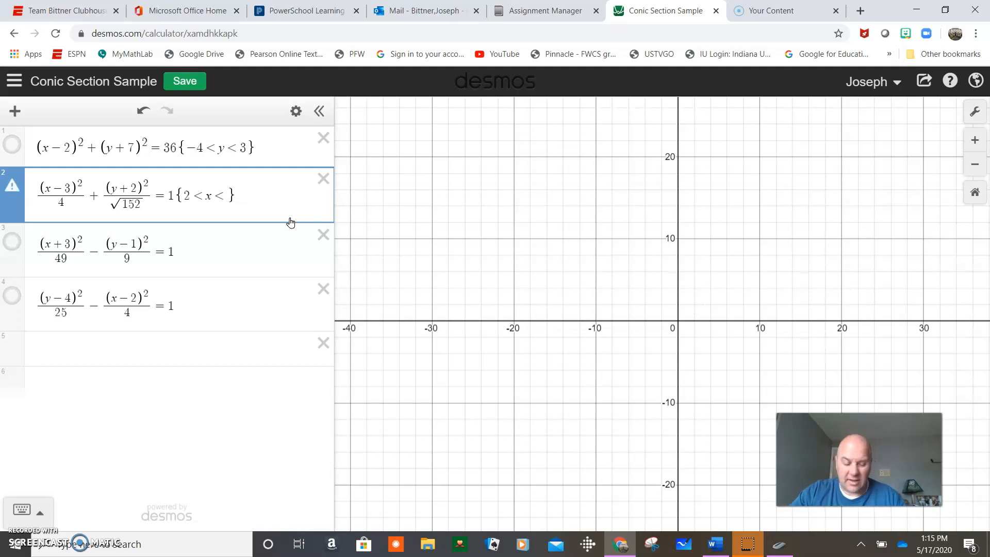
text(5)
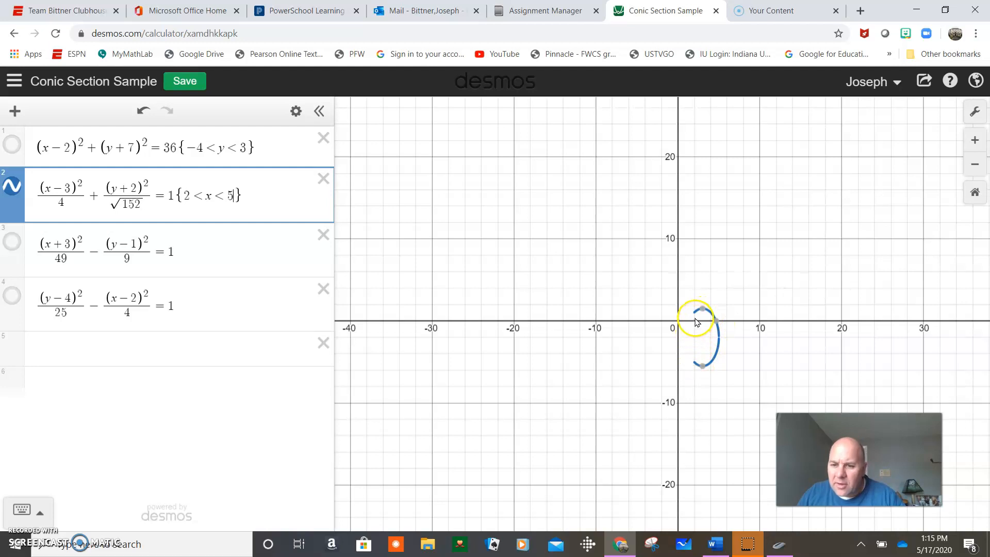
Step: Check the ellipse's lowest and highest points and set the restriction's lower bound to -5.5
mouse_move(703, 372)
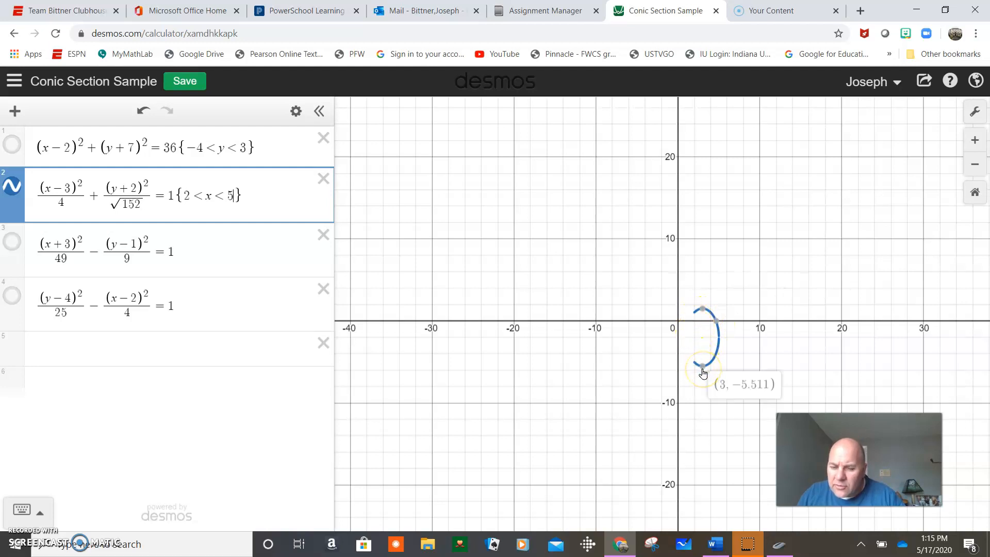
mouse_move(704, 313)
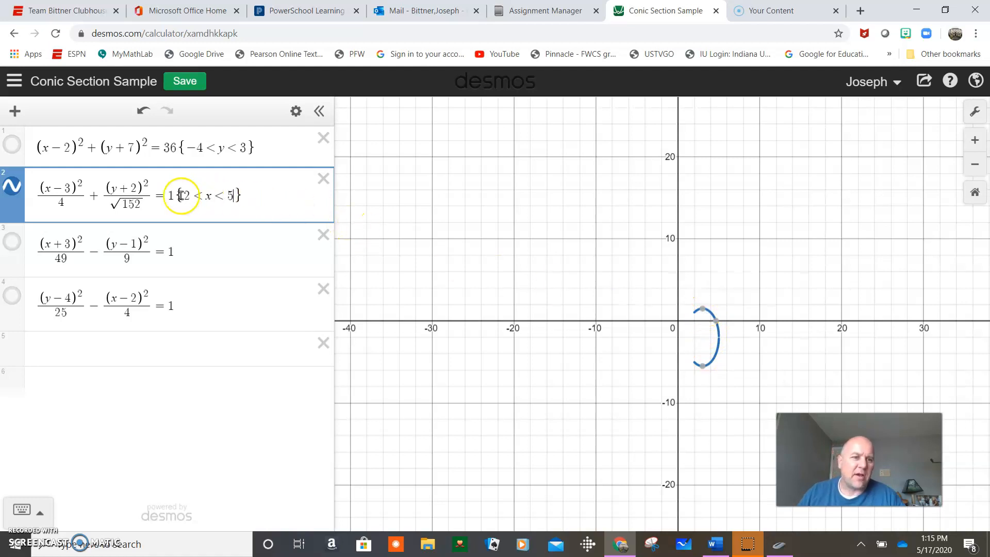
click(190, 194)
key(BackSpace)
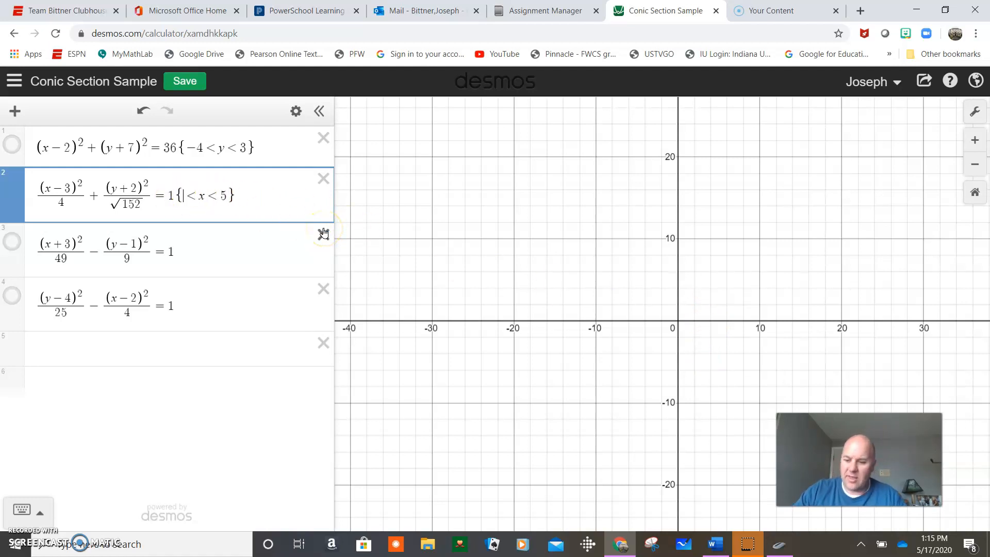
text(-5.5)
key(End)
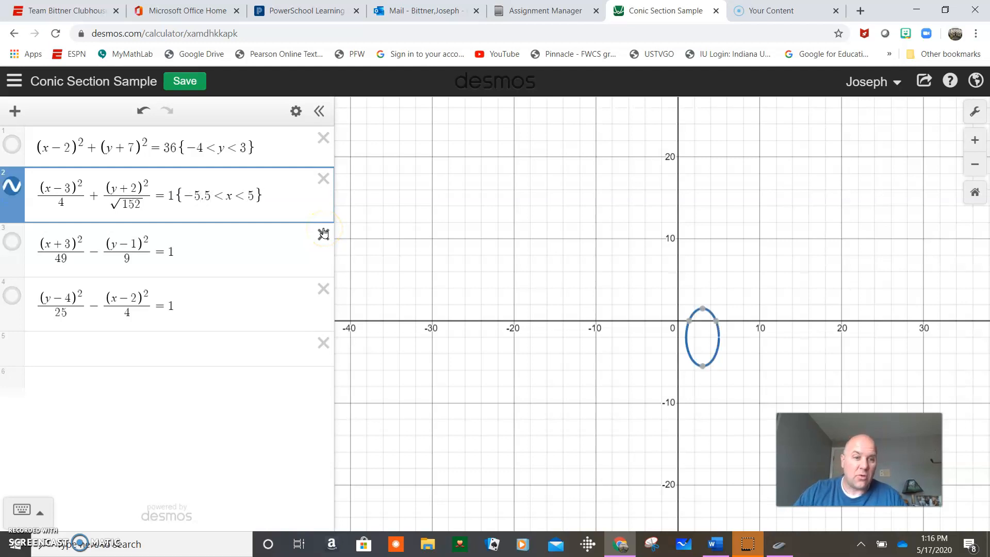
Step: Set the upper bound of the ellipse's restriction to -3 and change the restricted variable to y
click(254, 194)
key(BackSpace)
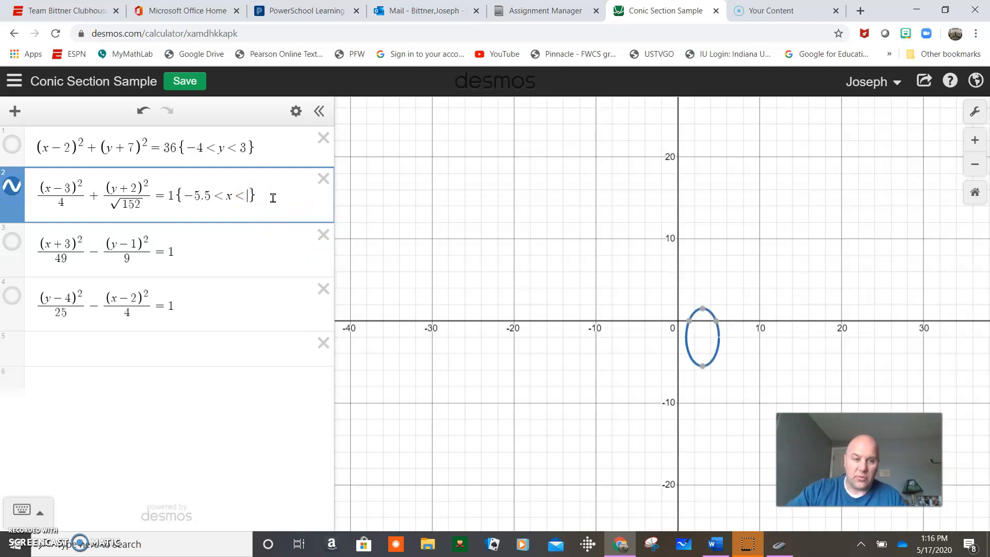
text(-3)
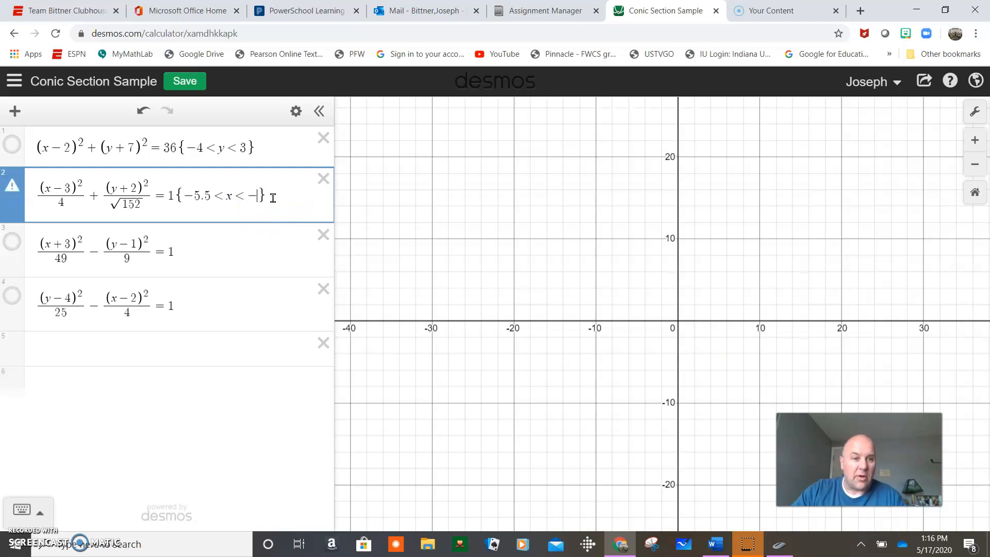
click(232, 195)
key(BackSpace)
text(y)
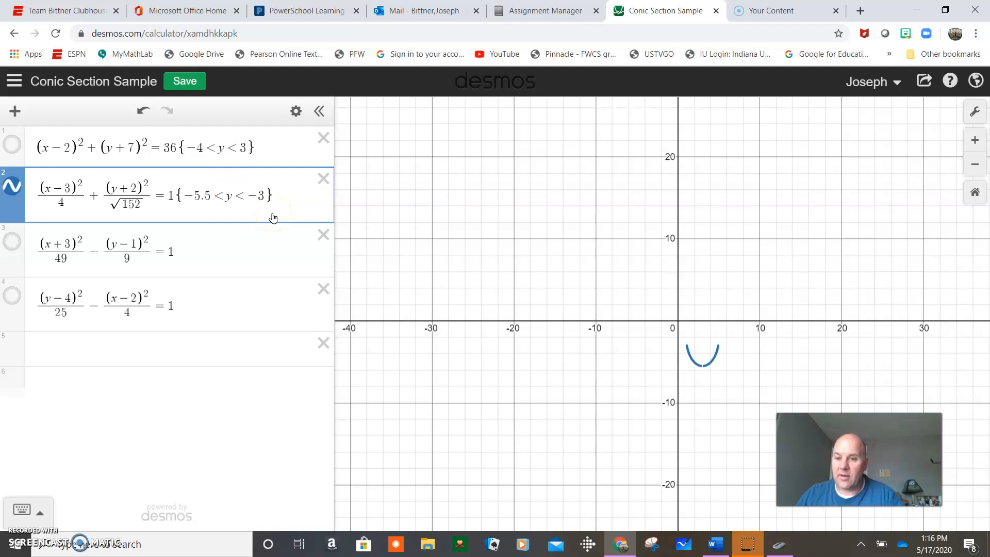
Step: Set the lower bound of the ellipse's y restriction to -5.6
click(209, 199)
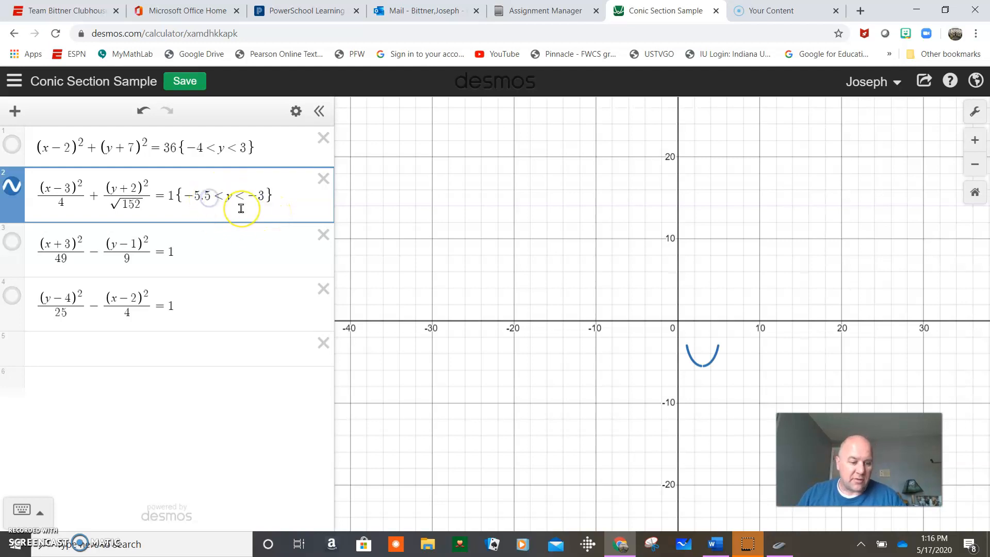
text(1)
key(BackSpace)
key(BackSpace)
text(6)
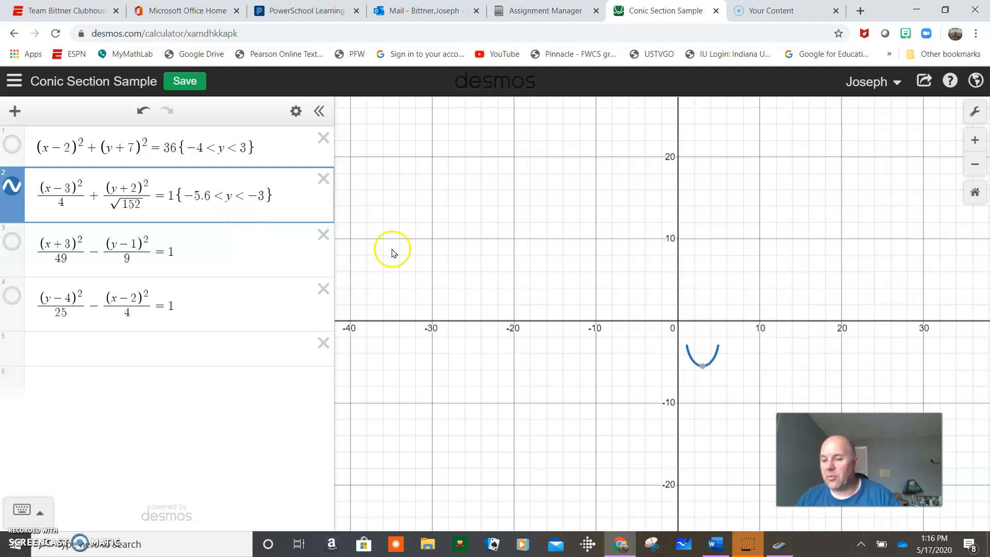
Step: Hide the ellipse, show the hyperbola from row 3, and highlight its leading x term
click(23, 189)
click(12, 241)
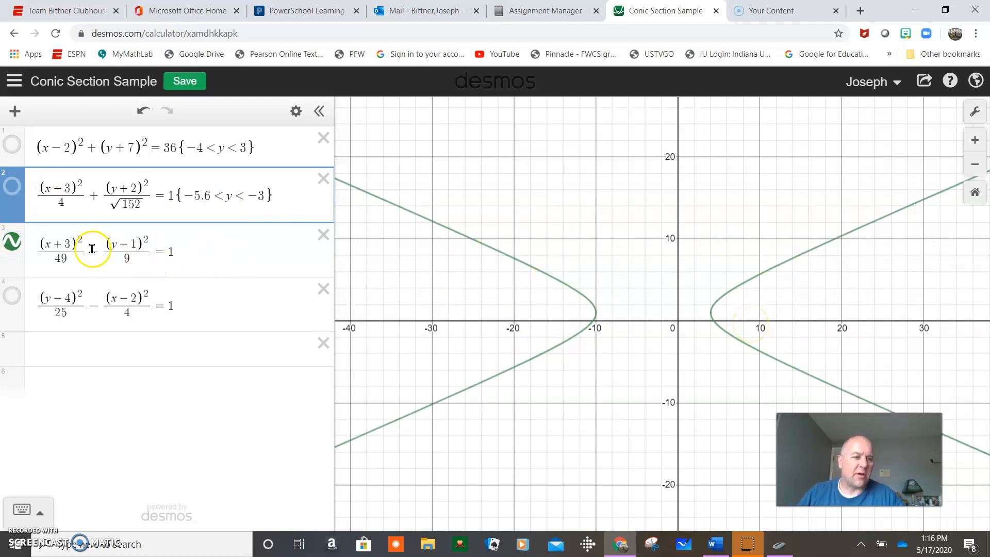
click(64, 255)
drag(64, 255, 47, 255)
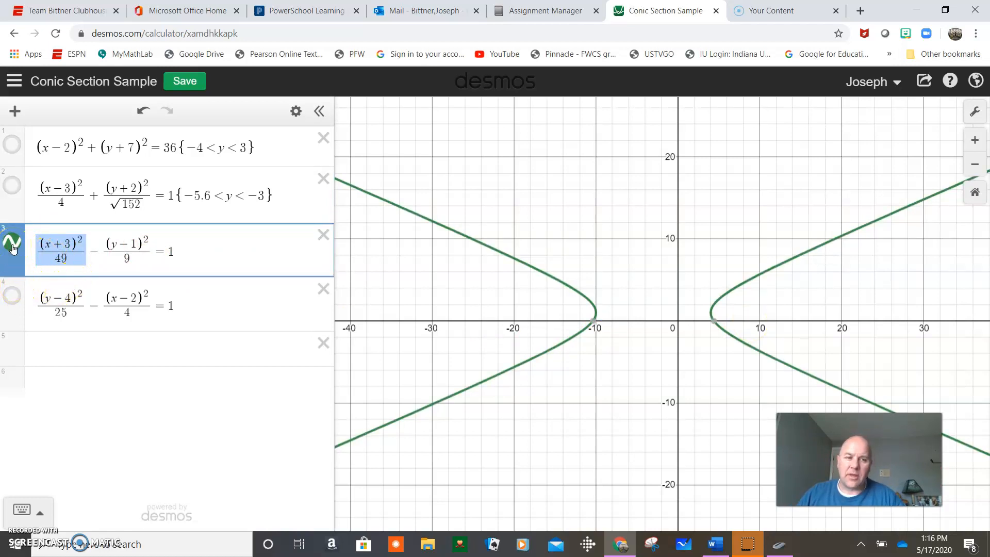
Step: Replace the denominator of the row 3 hyperbola's x term, trying 16 before setting it to 1
click(64, 257)
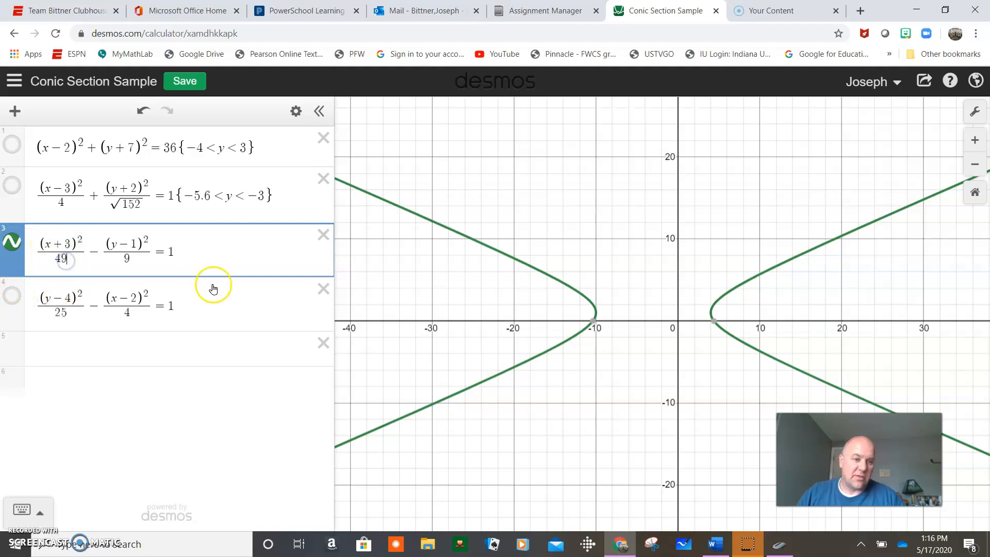
key(BackSpace)
key(BackSpace)
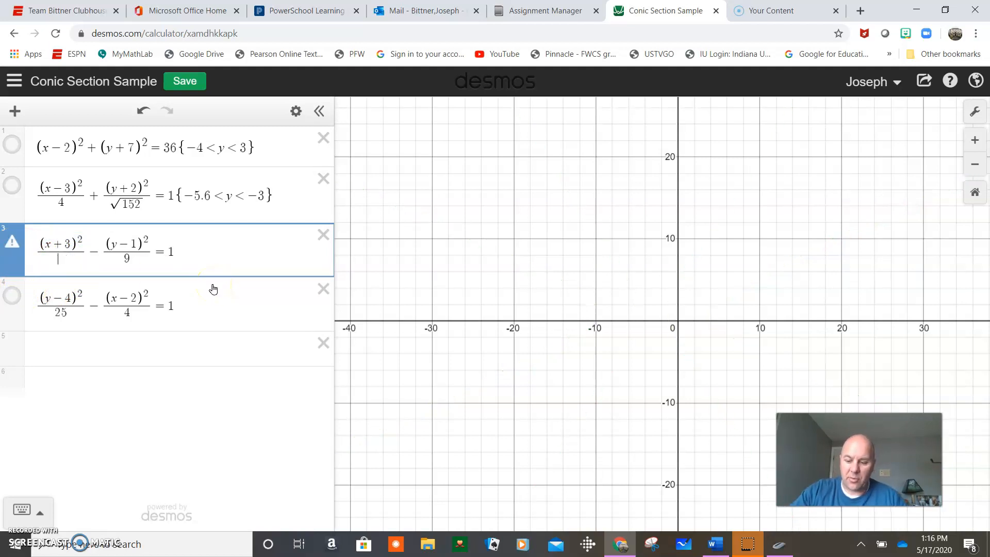
text(16)
key(BackSpace)
key(BackSpace)
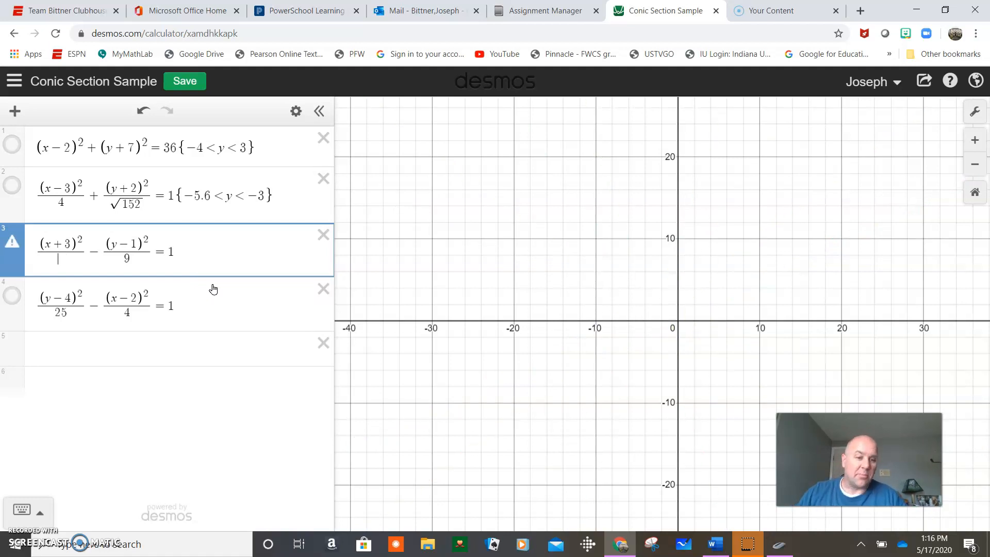
text(1)
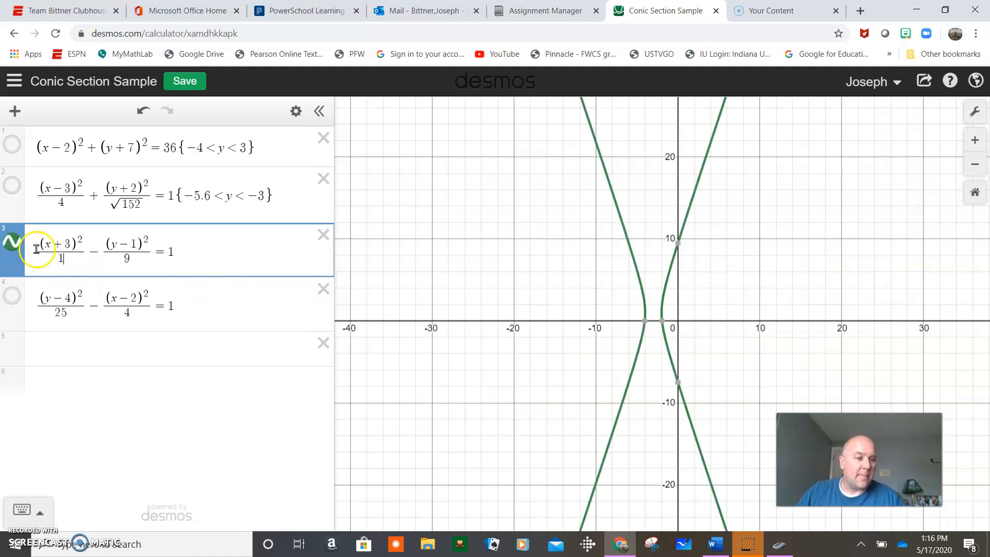
Step: Hide the row 3 hyperbola, show the one from row 4, and highlight its leading y term
click(20, 245)
click(12, 295)
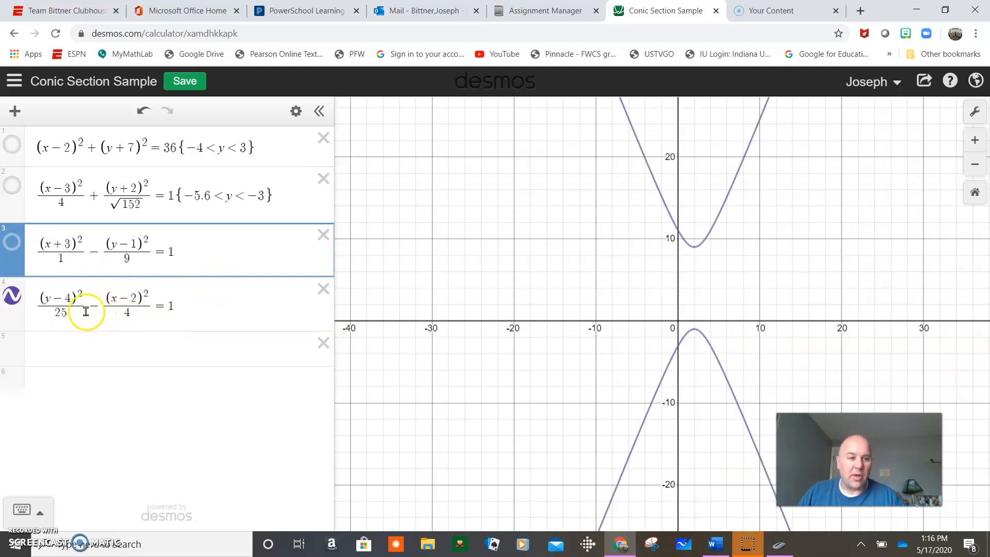
drag(76, 314, 41, 297)
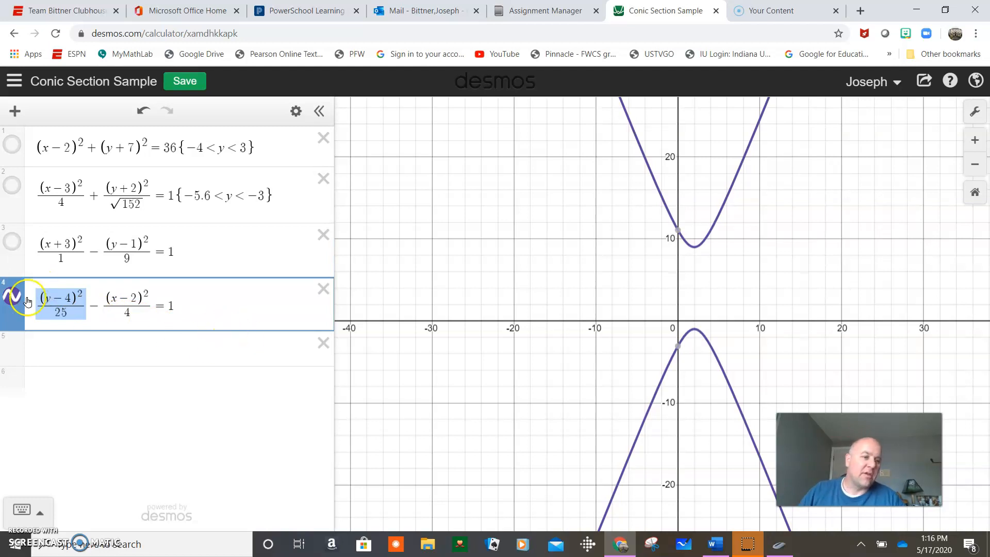
Step: Re-enter 25 as the denominator of the row 4 hyperbola's y term
click(68, 312)
key(BackSpace)
key(BackSpace)
text(25)
key(Right)
key(Right)
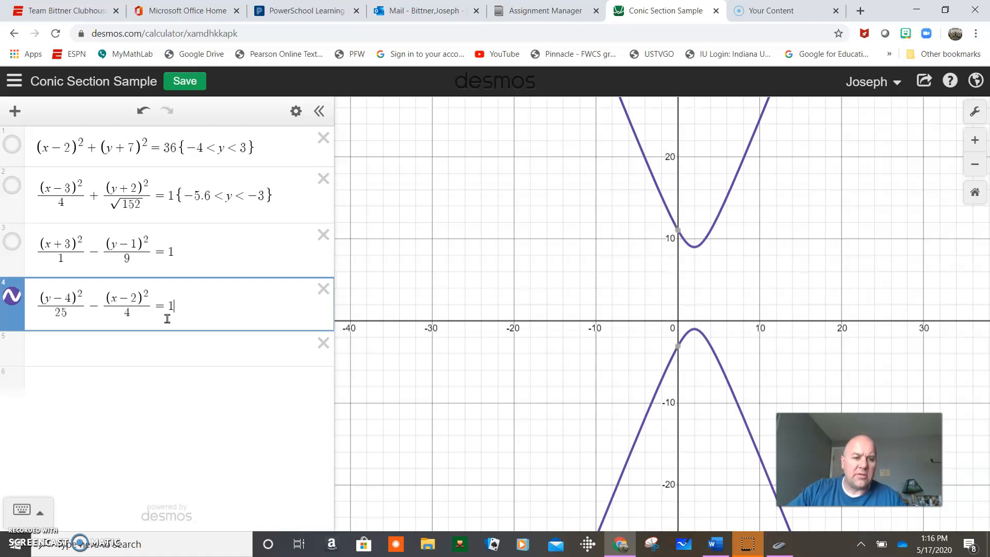
Step: Start an empty restriction after the row 4 hyperbola and inspect the coordinates of its vertices and y-intercepts
text({)
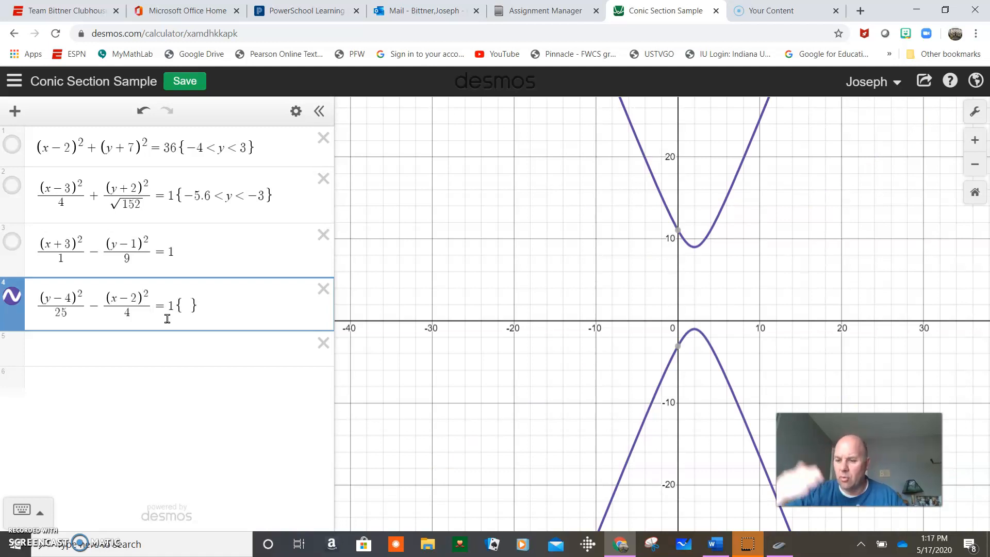
click(695, 248)
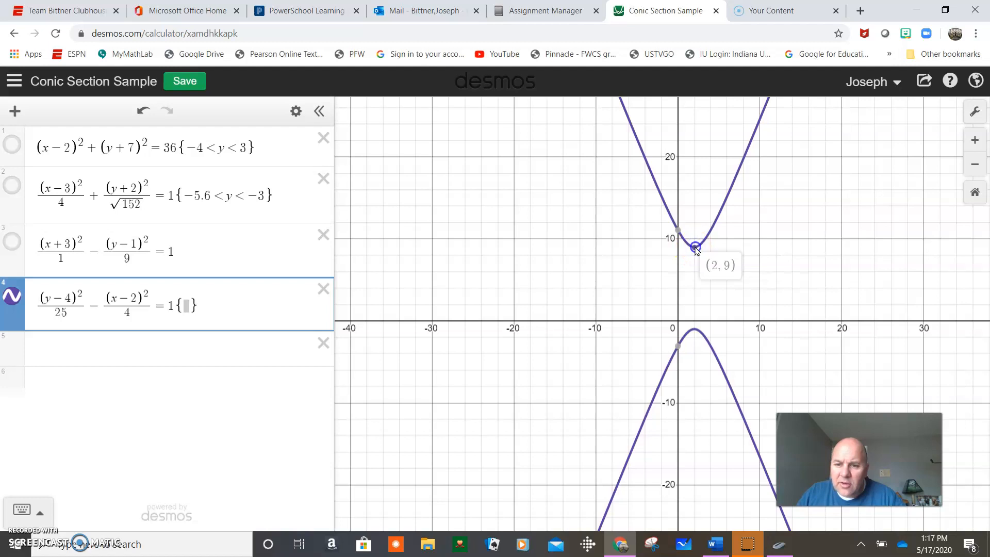
click(696, 330)
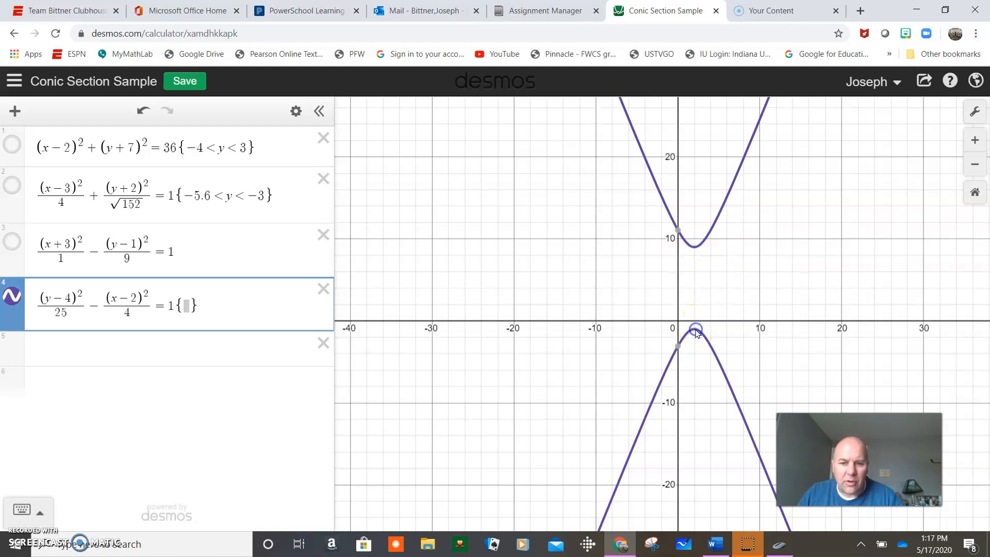
mouse_move(678, 356)
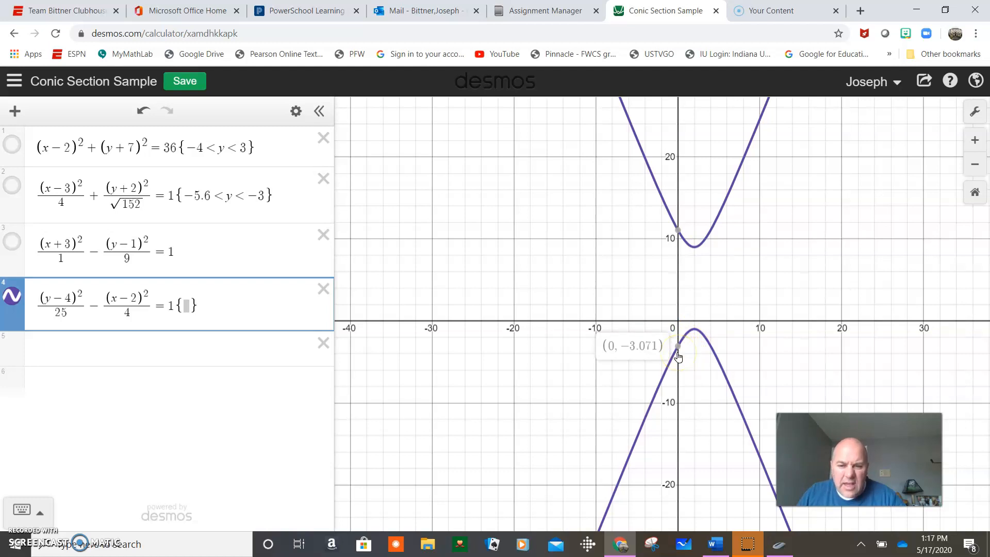
mouse_move(679, 229)
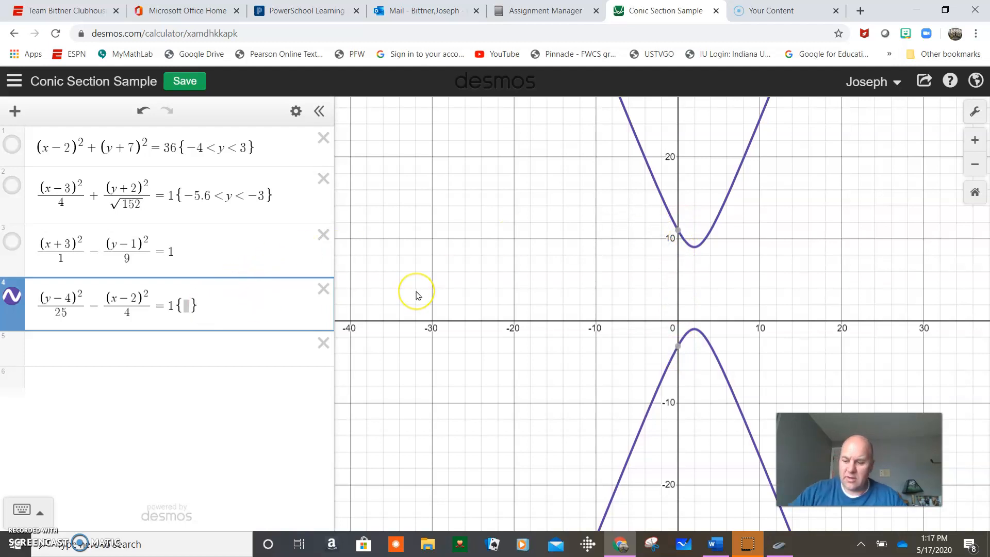
Step: Fill in the row 4 hyperbola's restriction as -3<y<11
text(-3)
key(BackSpace)
key(BackSpace)
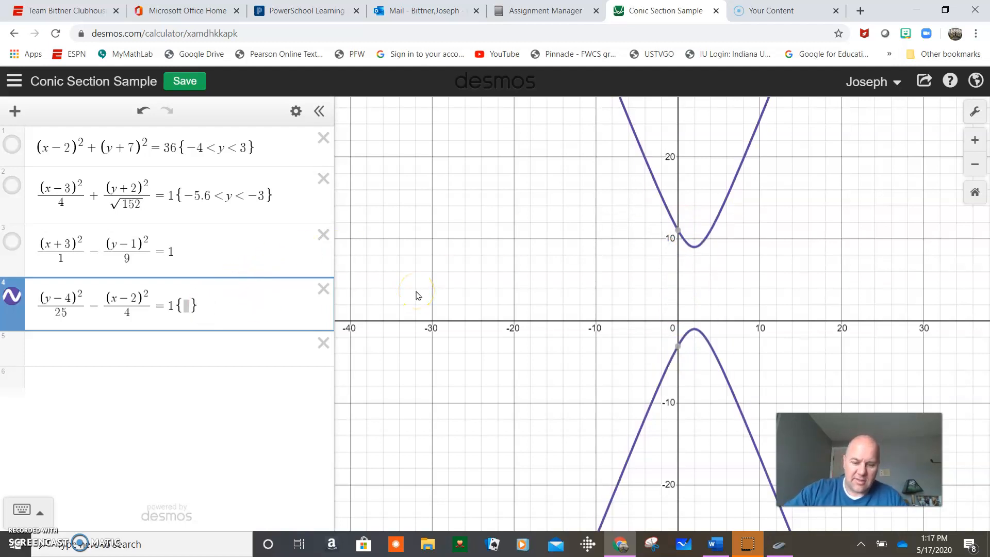
text(-3)
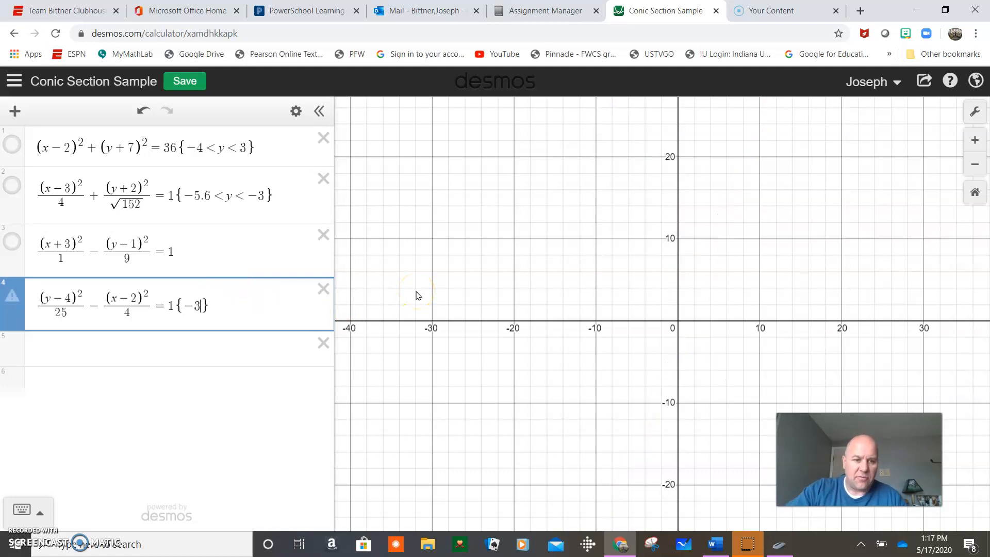
text(<y)
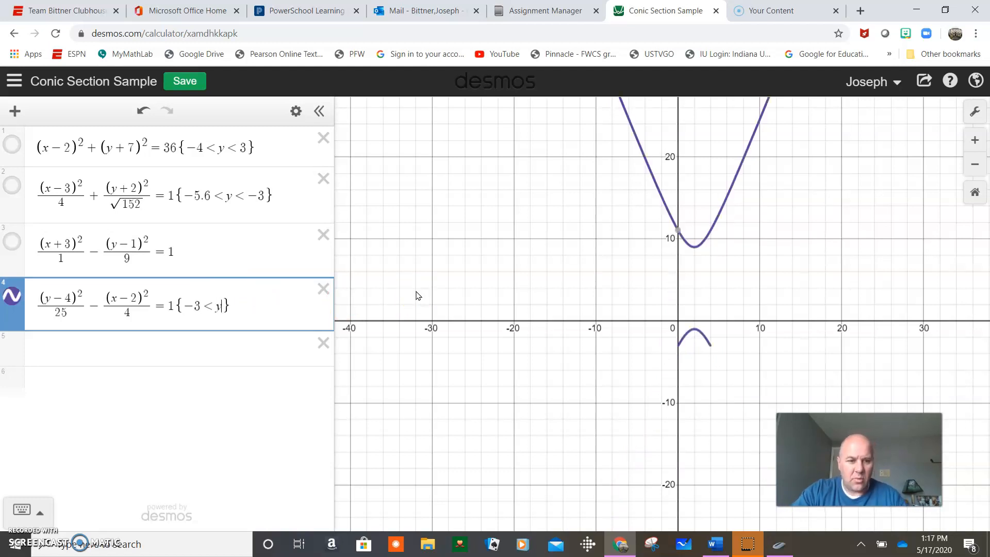
text(1)
key(BackSpace)
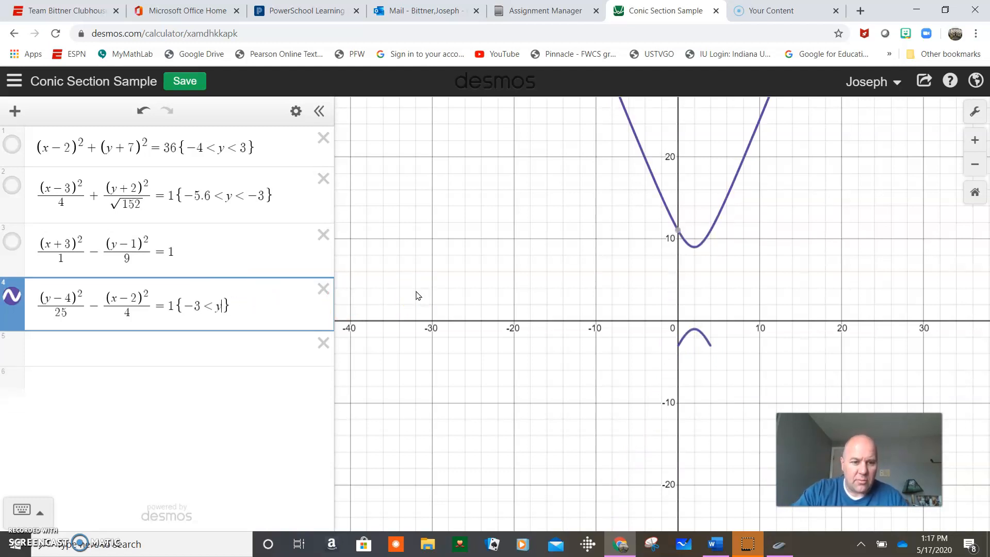
text(<11)
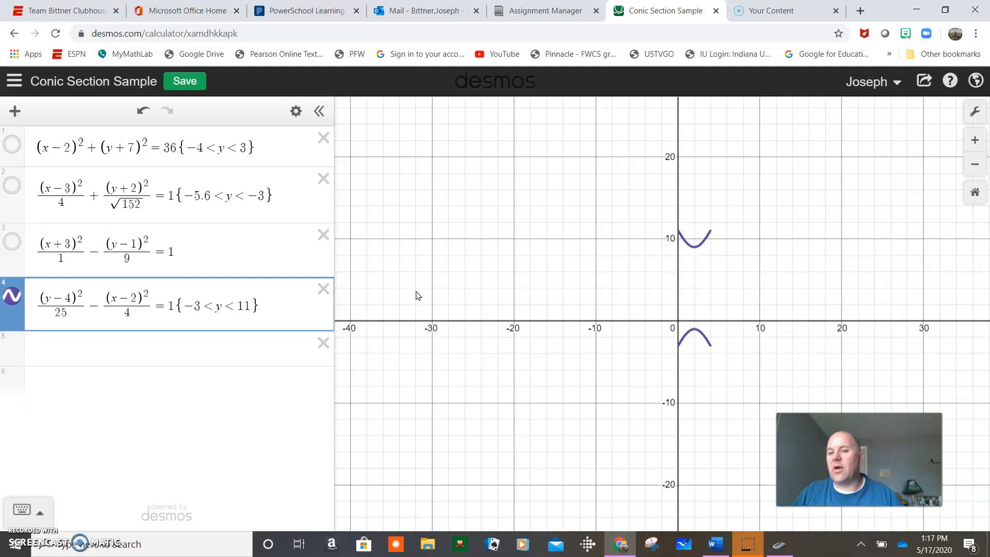
Step: Remove the whole y restriction from the row 4 hyperbola, leaving the equation ending in =1
click(276, 302)
key(BackSpace)
key(BackSpace)
key(BackSpace)
key(BackSpace)
key(BackSpace)
key(BackSpace)
key(BackSpace)
key(BackSpace)
key(BackSpace)
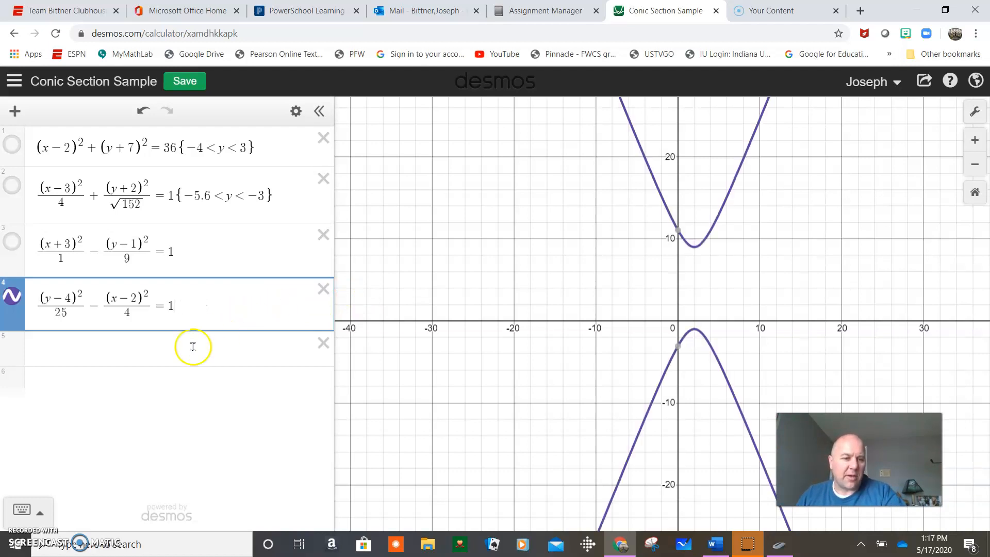
Step: Enter the sideways parabola (y-3)^2=4(.5)(x-2) in row 5 and hide the row 4 hyperbola
click(193, 347)
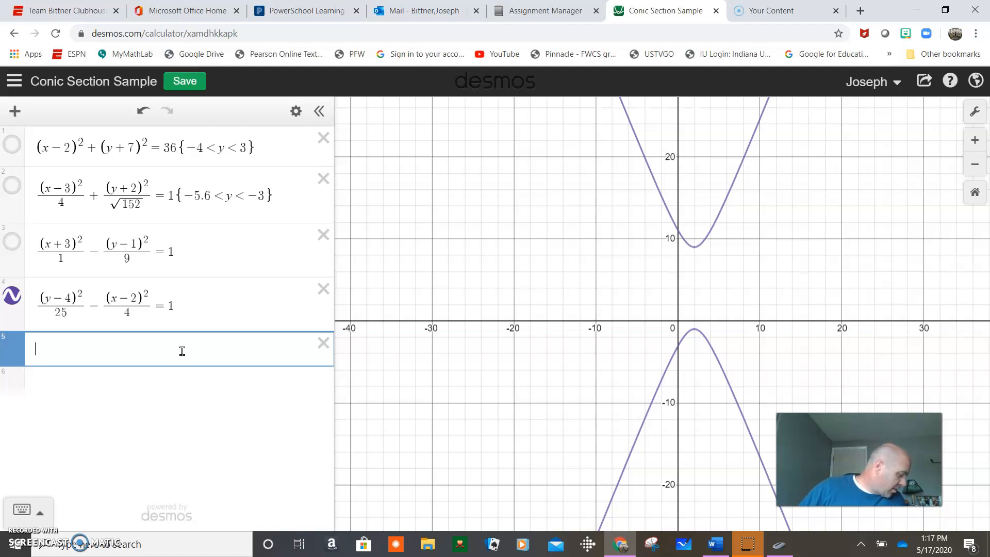
text((y-)
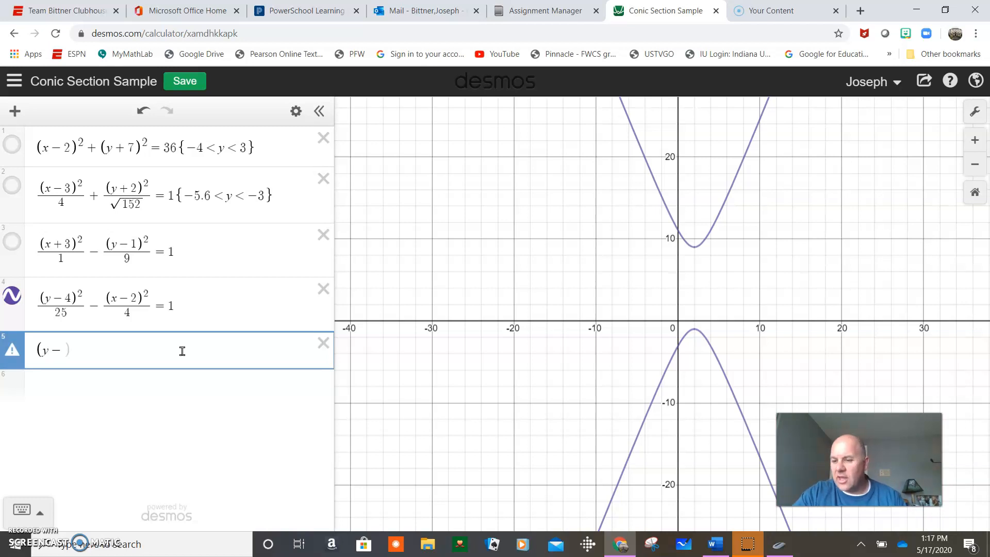
text(3)
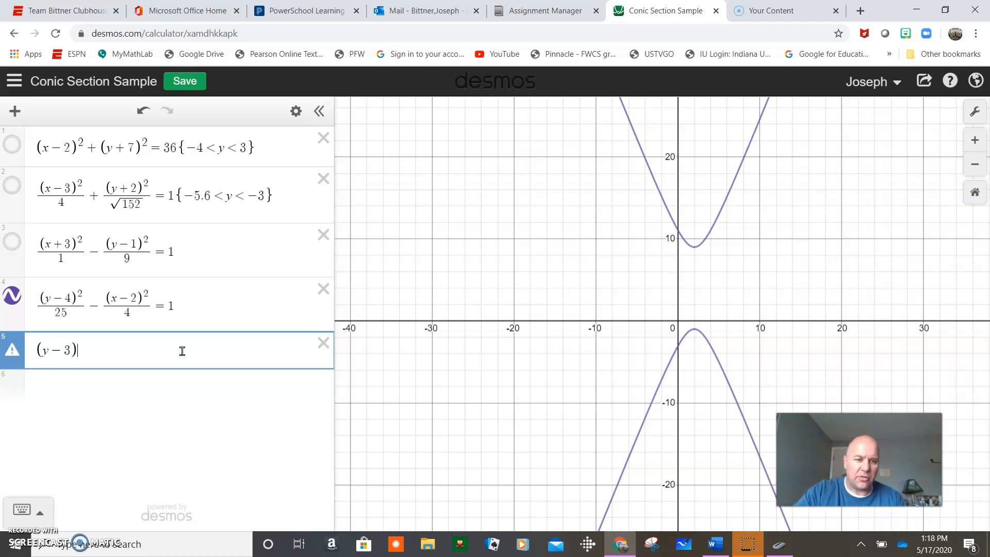
click(12, 295)
click(90, 343)
text(^2)
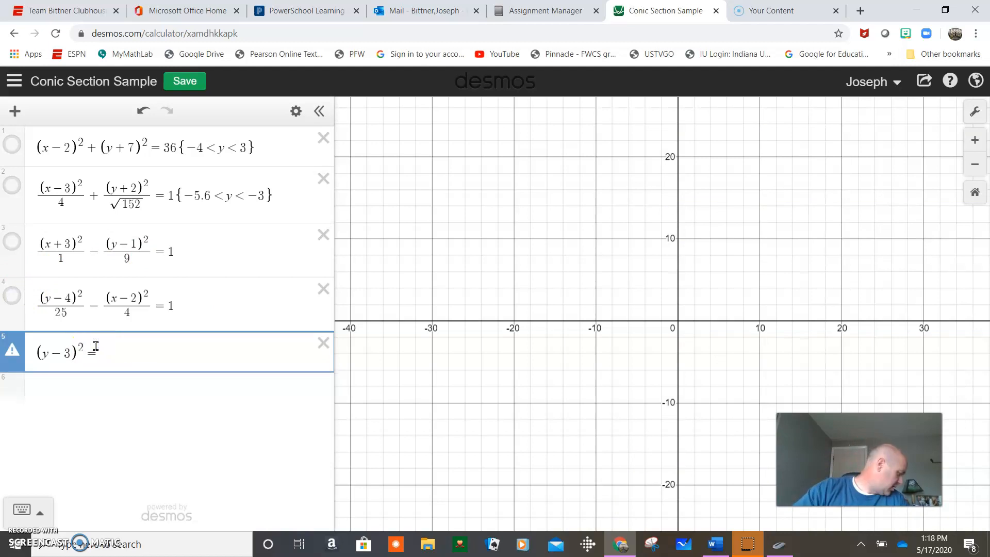
text(=)
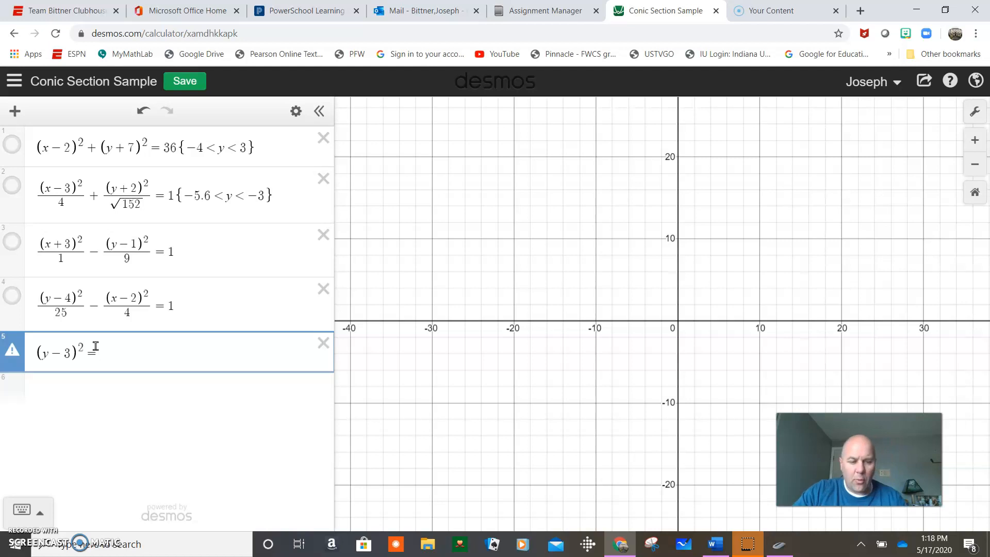
text(4)
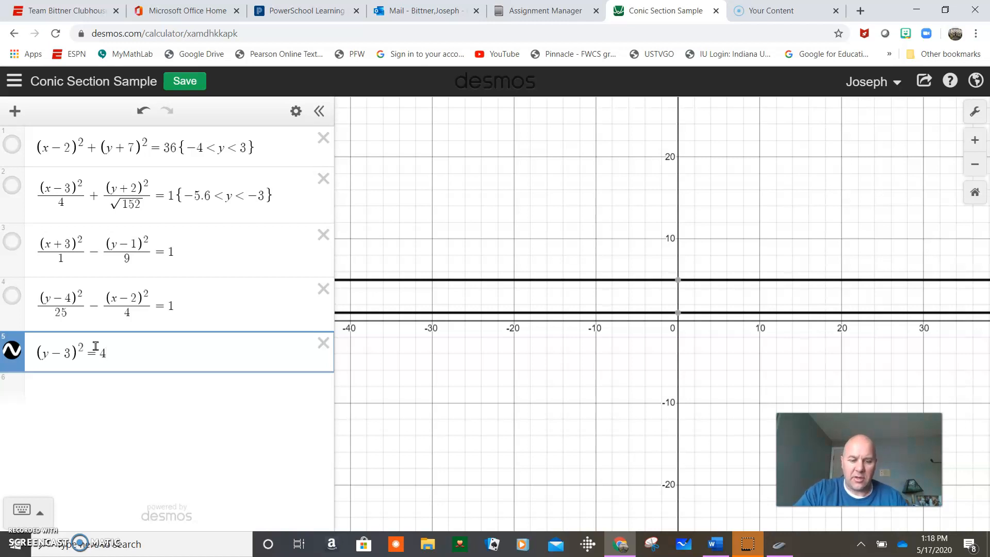
text((.5)
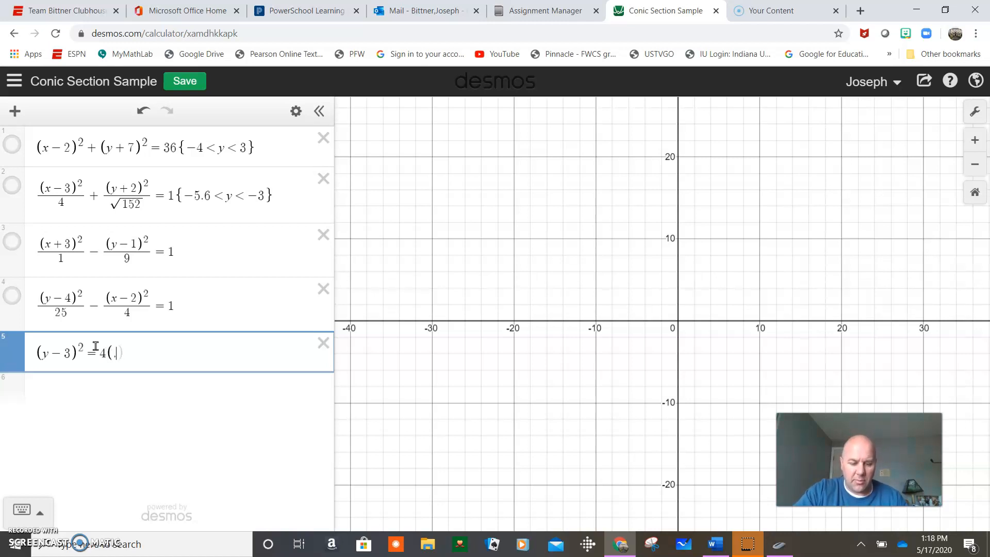
text(()
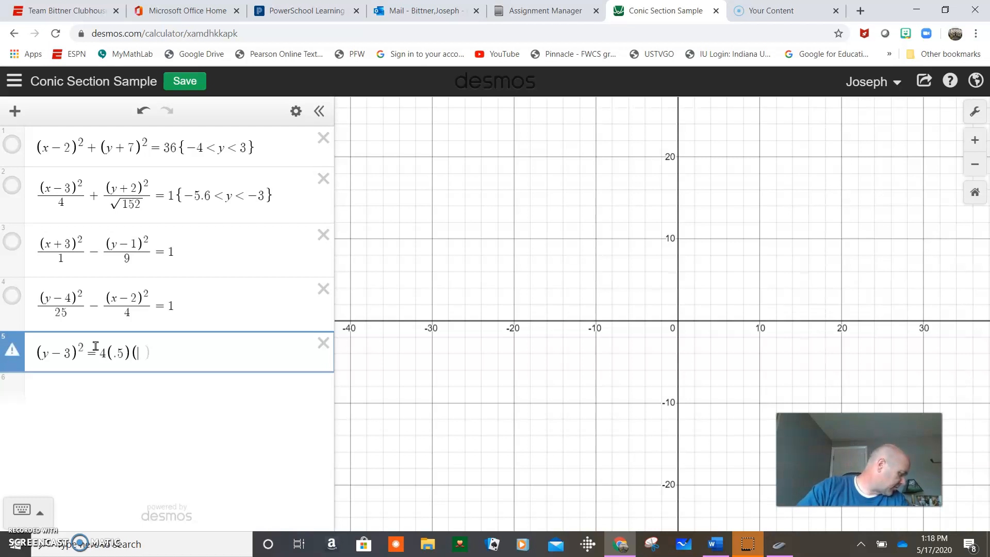
text(x-2)
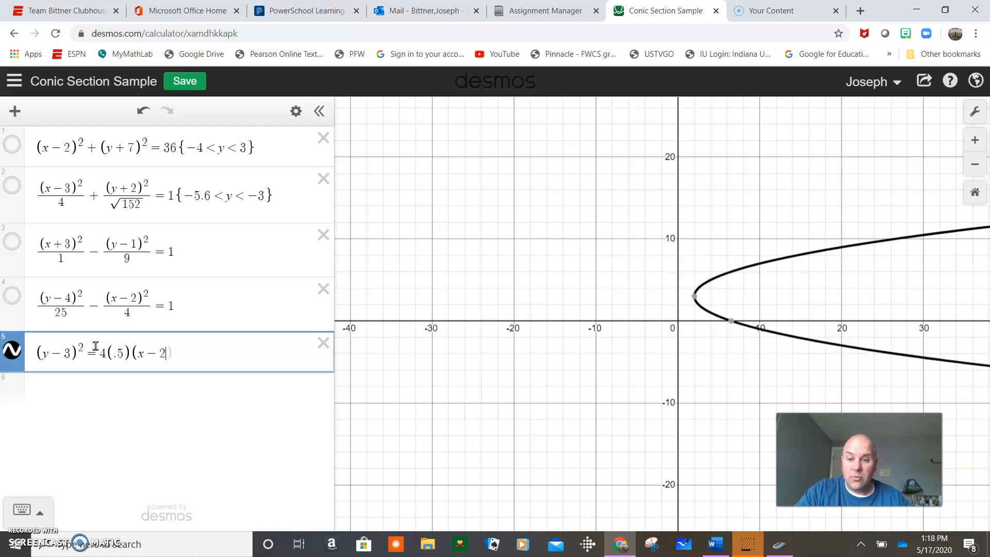
text())
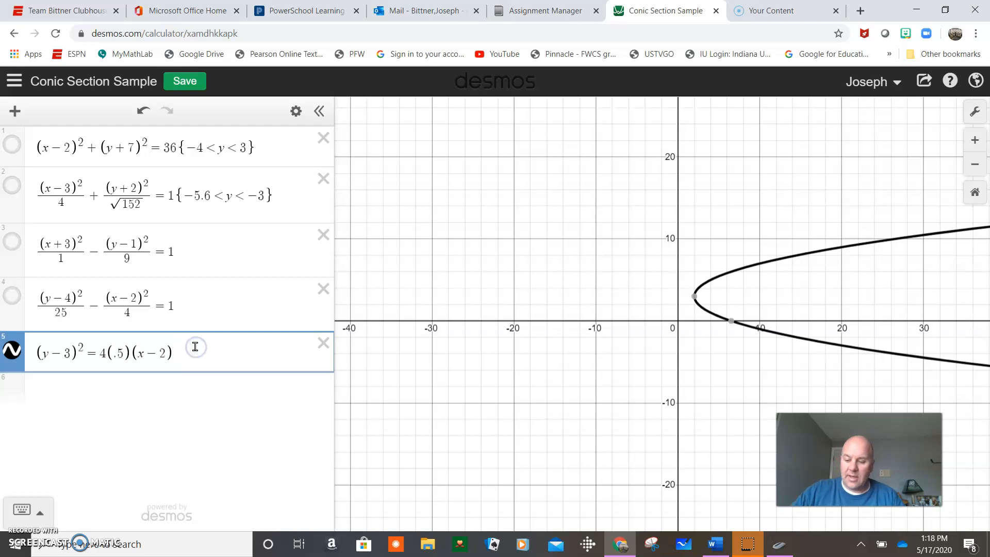
key(Return)
drag(195, 346, 38, 349)
right_click(51, 357)
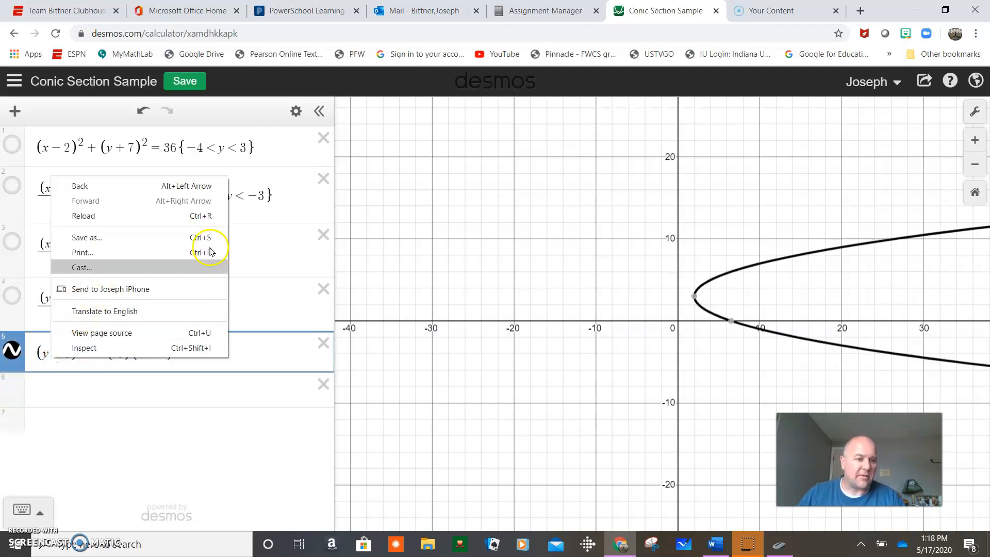
click(249, 329)
Step: Enter the vertical parabola (x-3)^2=4(3)(y+1) in row 6
click(90, 385)
text((x-3))
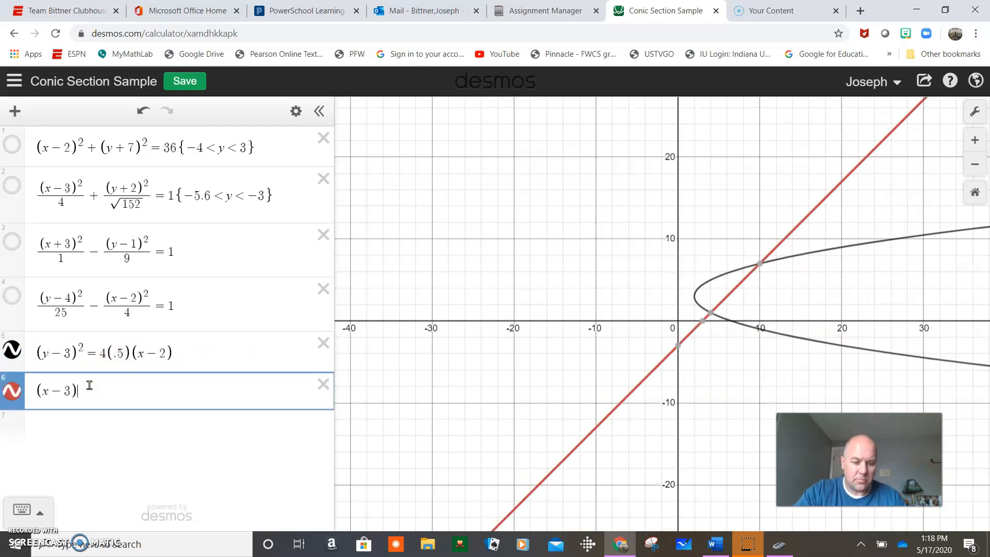
text(^2=)
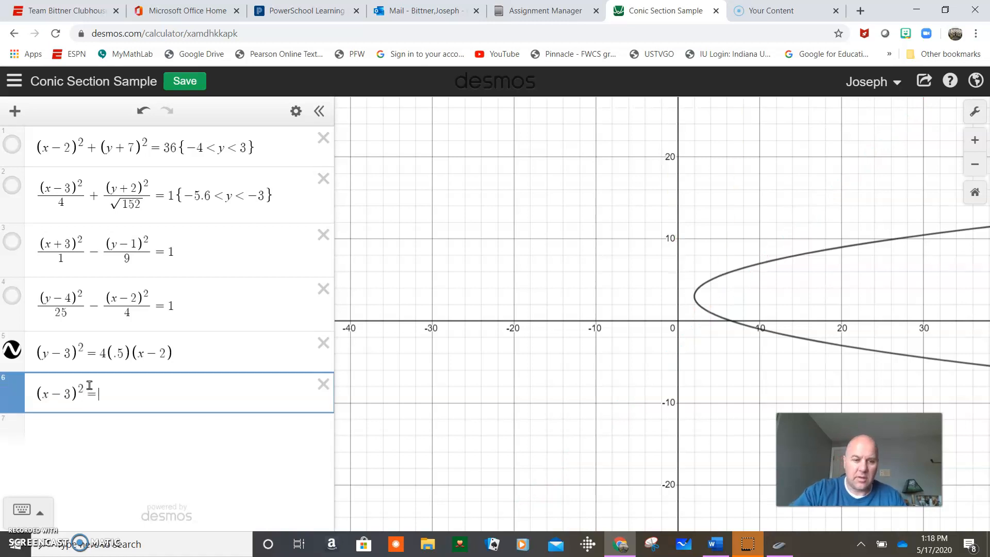
text(4(3))
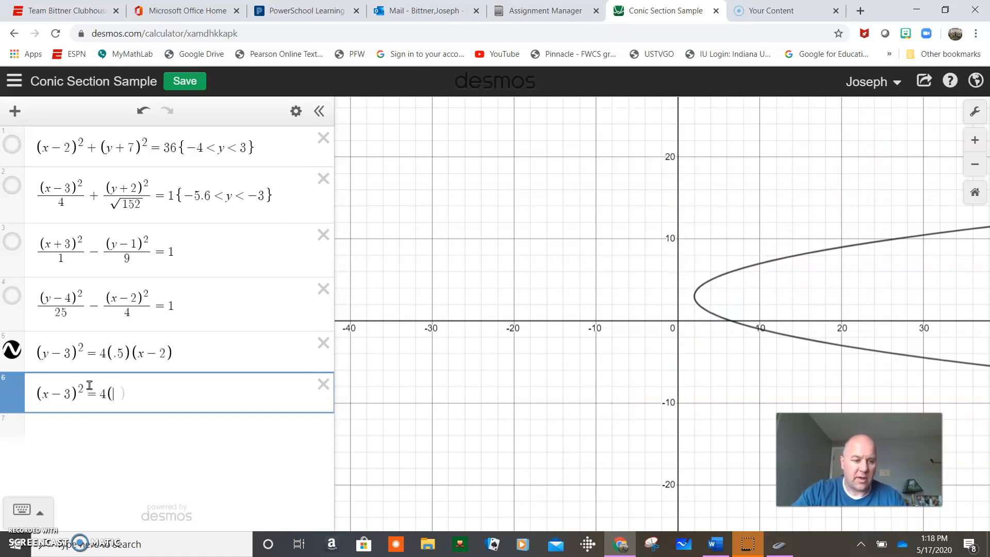
text((y)
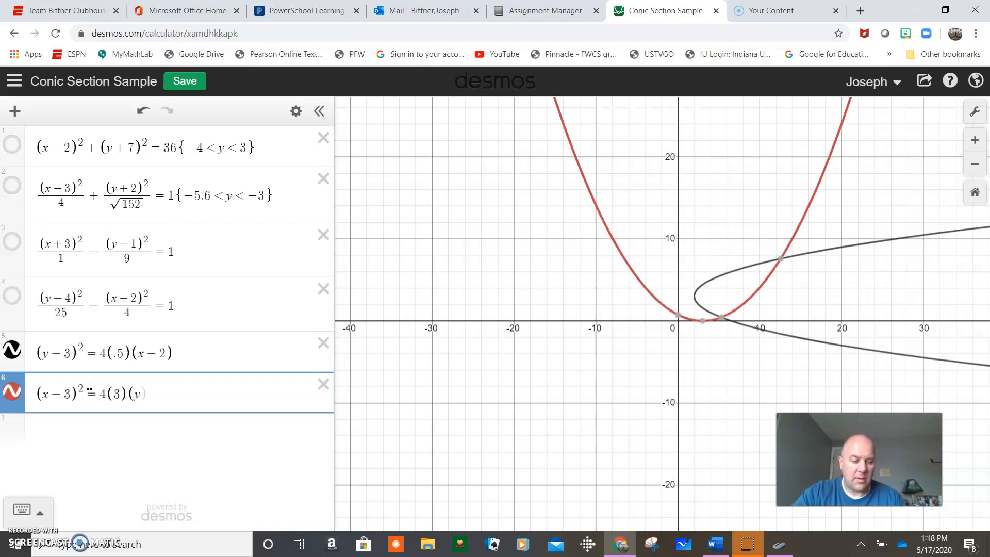
text(+1))
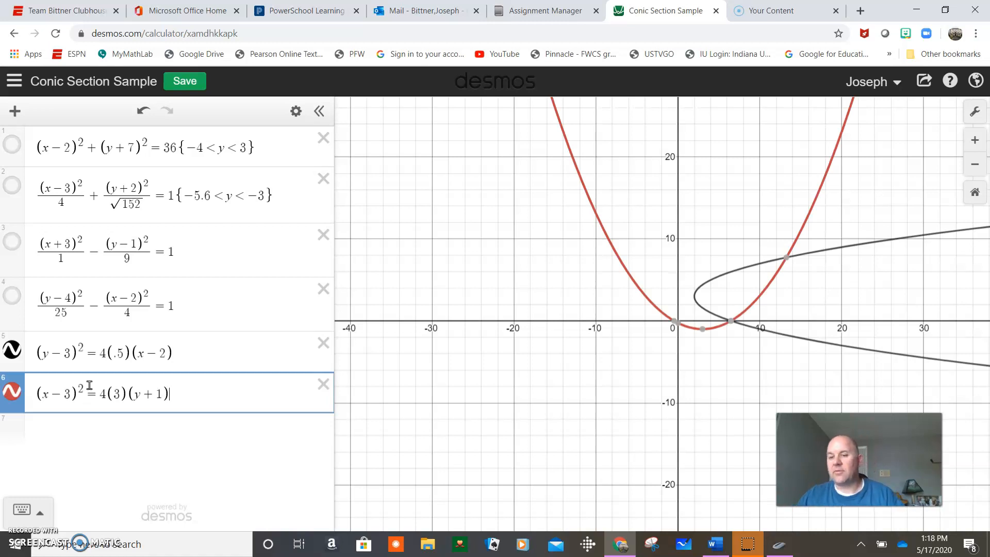
Step: Add the basic parabolas y=x^2 in row 7 and x=y^2 in row 8, and hide both curves
key(Return)
text(y=x)
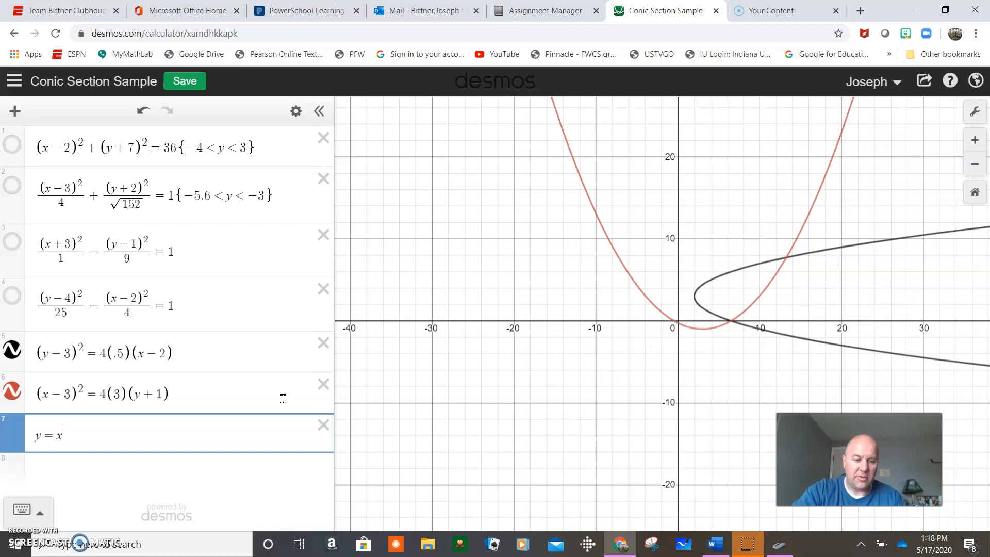
text(^2)
key(Return)
text(x=y)
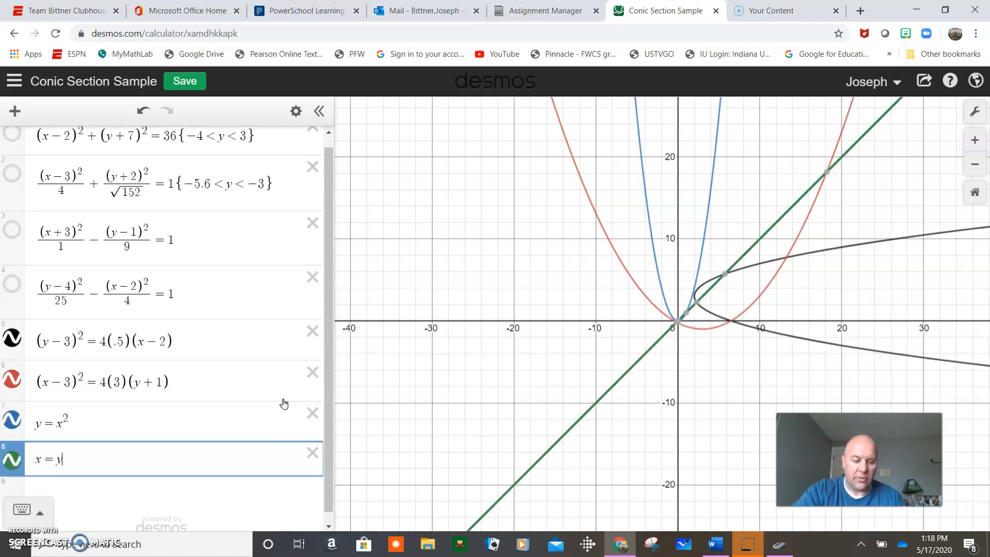
text(^2)
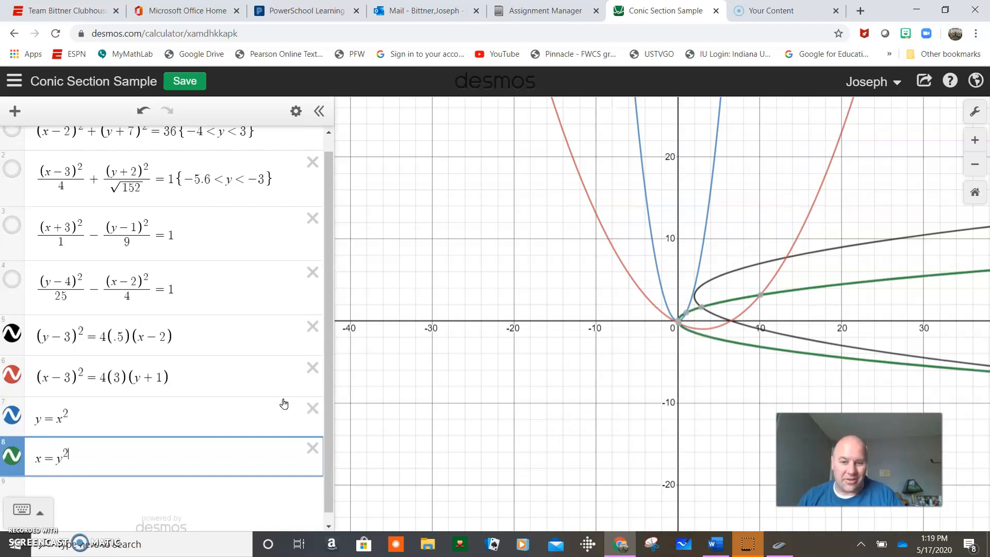
click(12, 415)
click(12, 455)
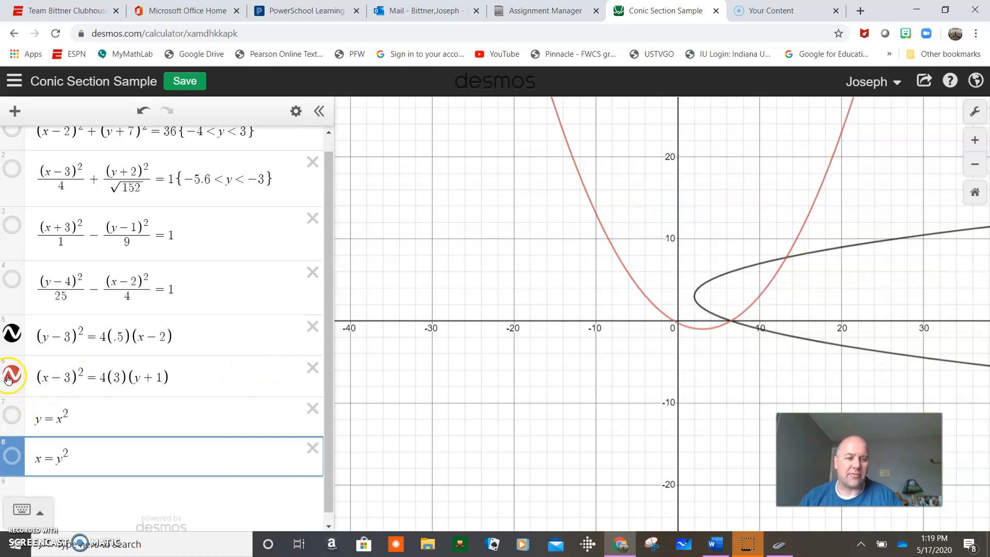
Step: Check the vertex of the row 5 sideways parabola and restrict its equation to {2<x<20}
click(201, 340)
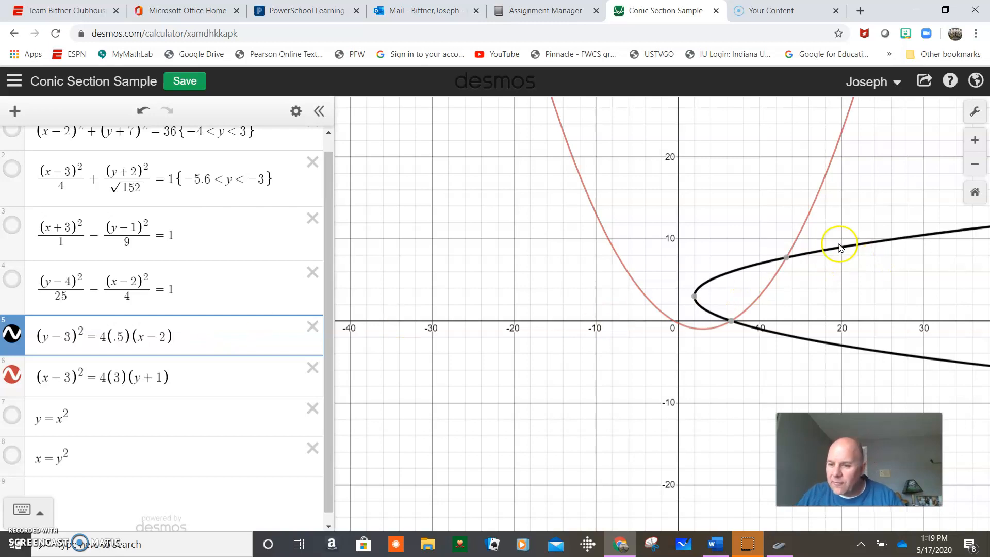
click(695, 297)
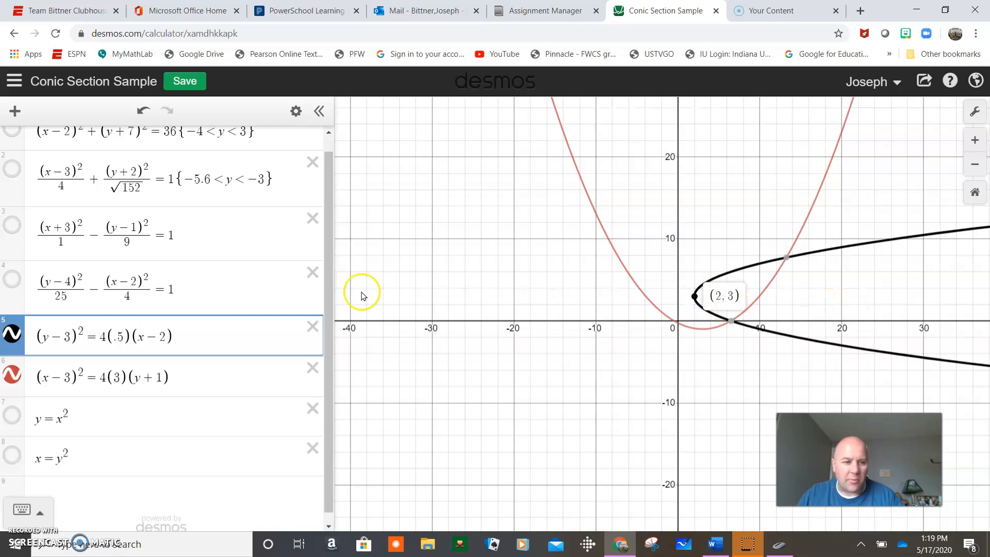
click(216, 325)
text({)
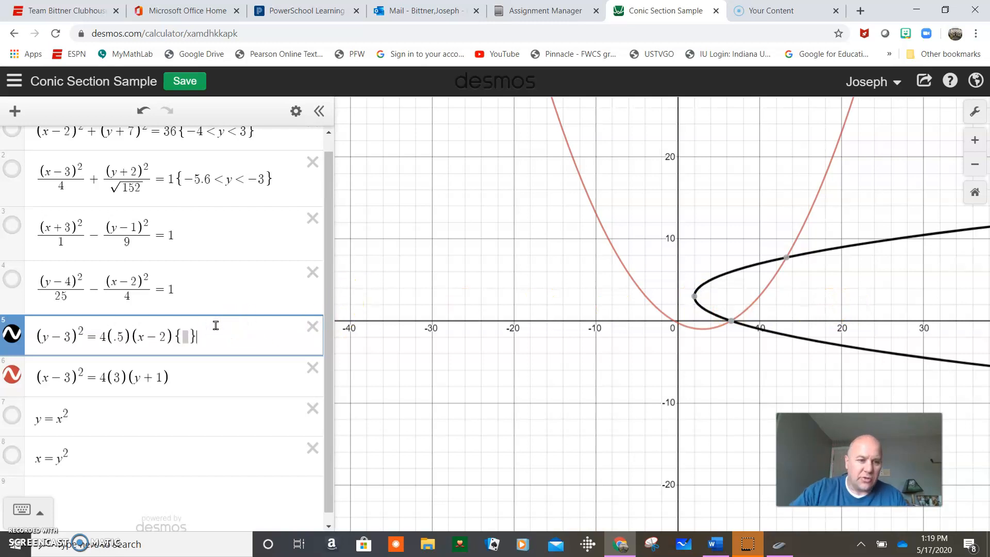
text(2<x)
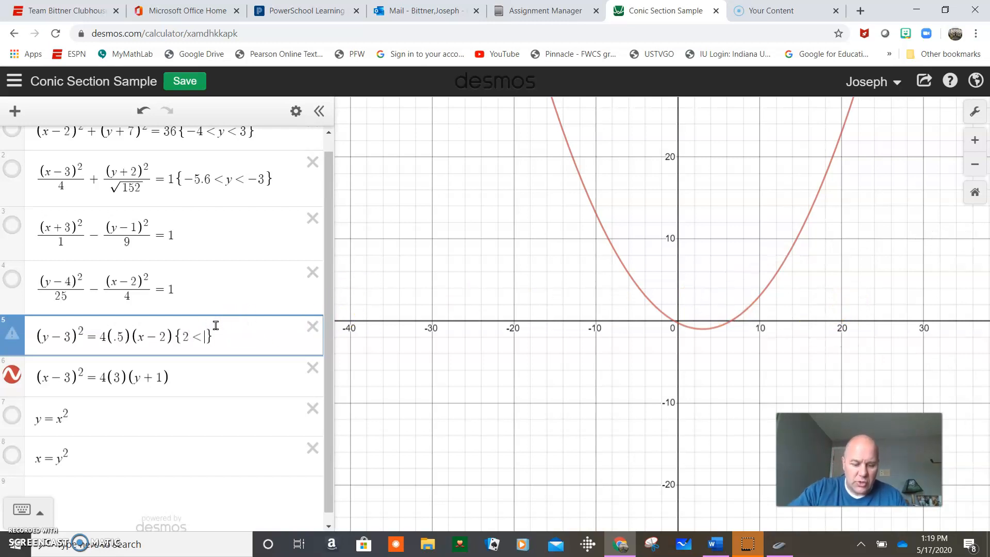
text(<20)
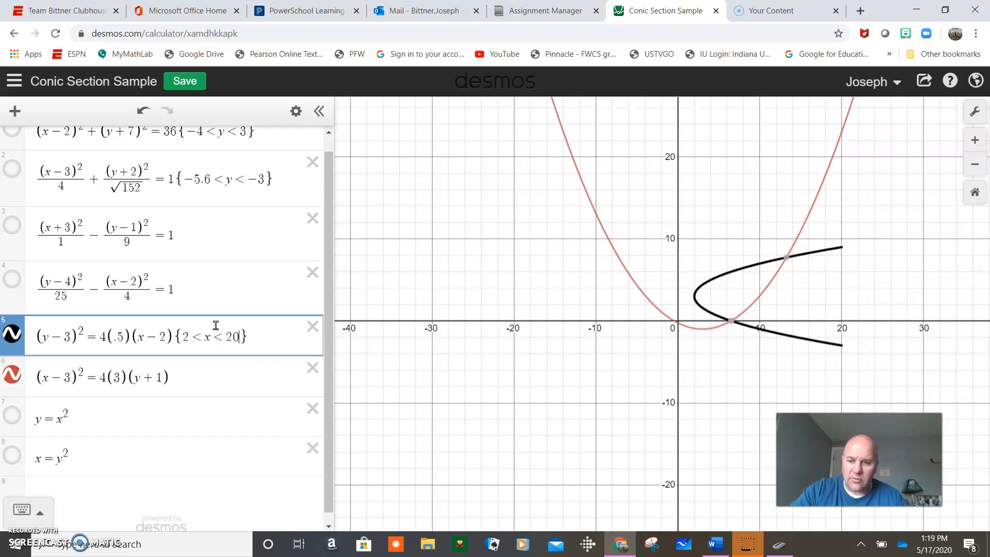
Step: Check the vertex of the row 6 vertical parabola and restrict its equation to {-1<y<10}
click(703, 332)
click(703, 330)
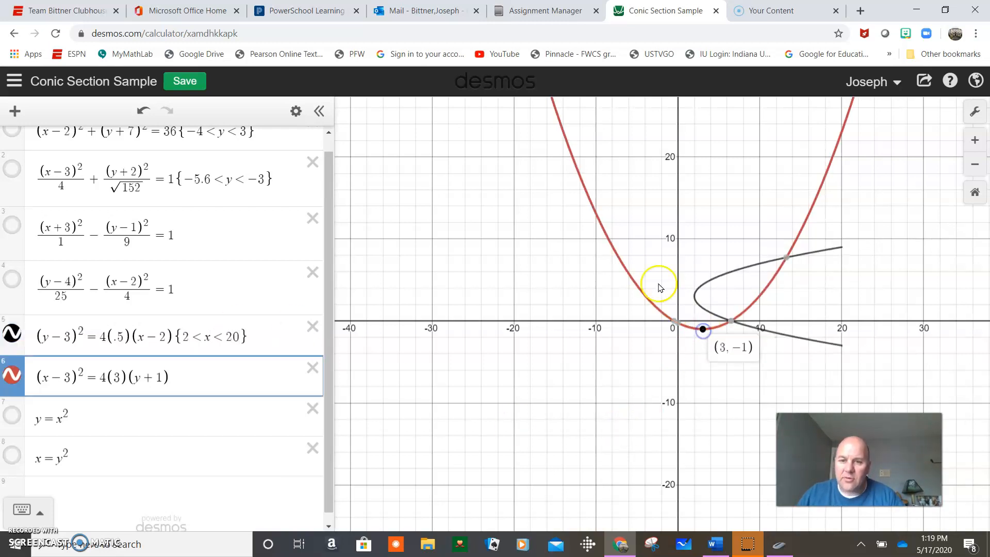
click(229, 377)
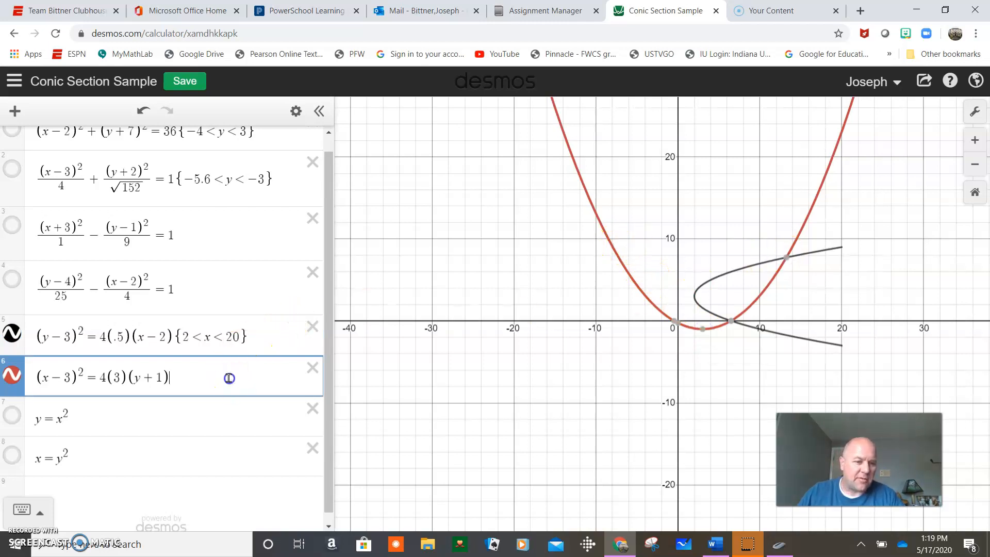
text({-1)
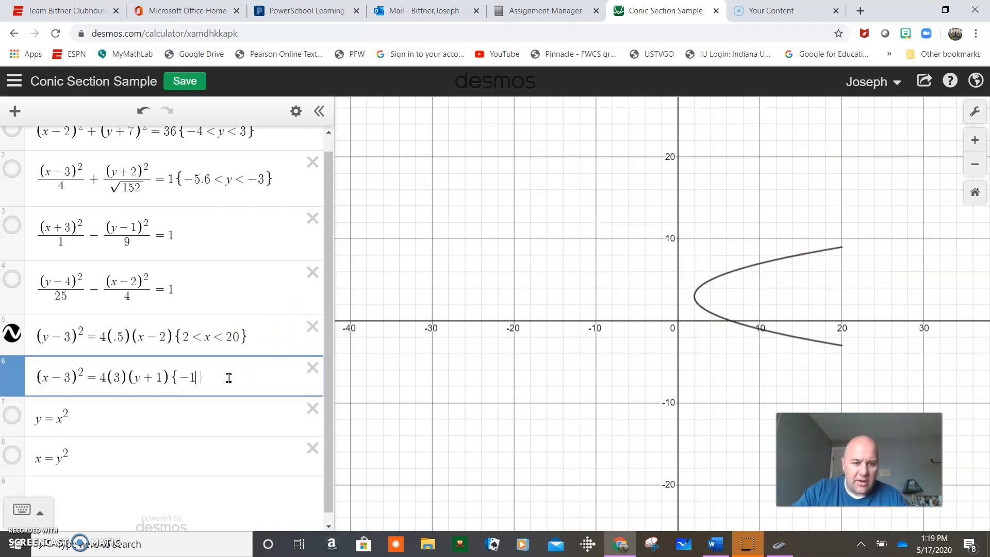
text(<y<10)
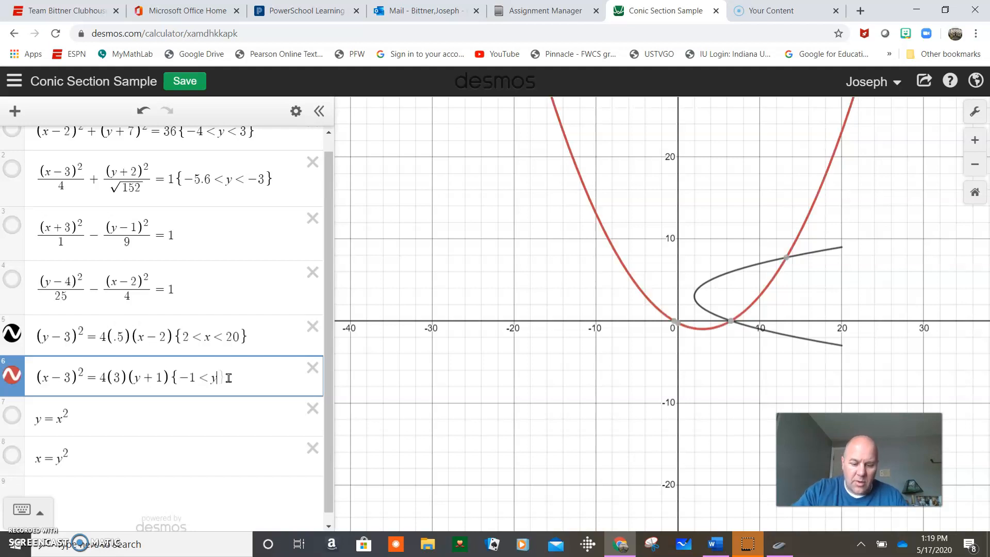
click(246, 377)
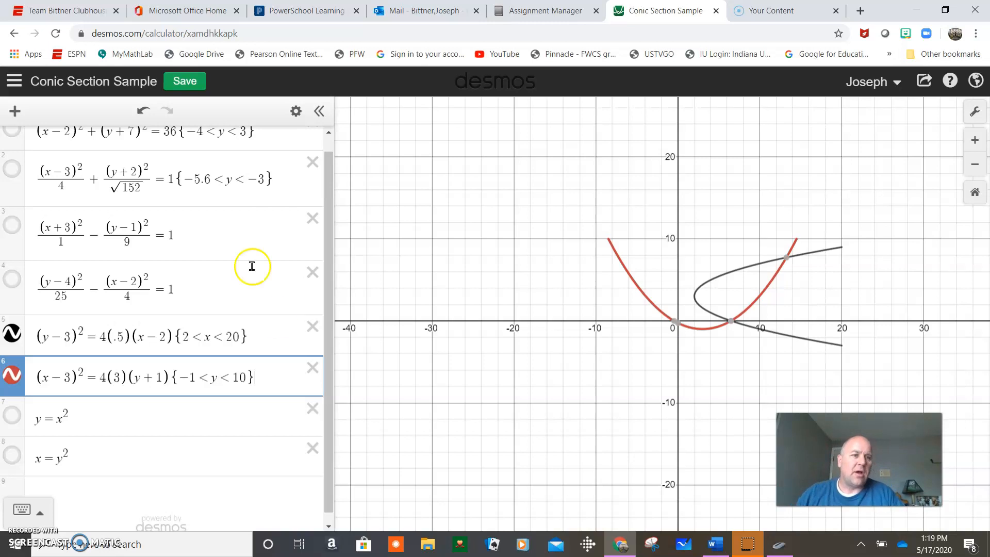
Step: Save the Conic Section Sample graph and open the saved Bubble Wand graph
click(181, 82)
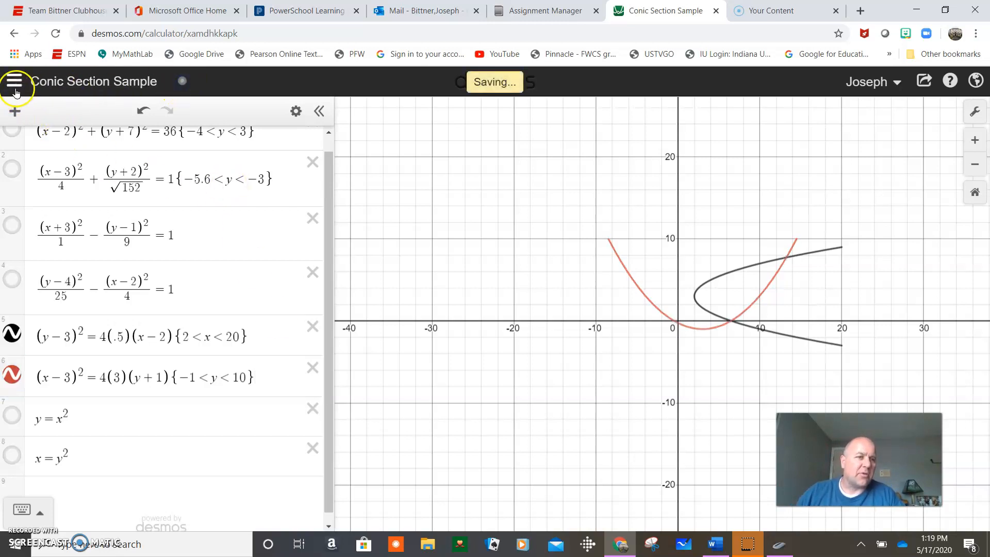
click(14, 81)
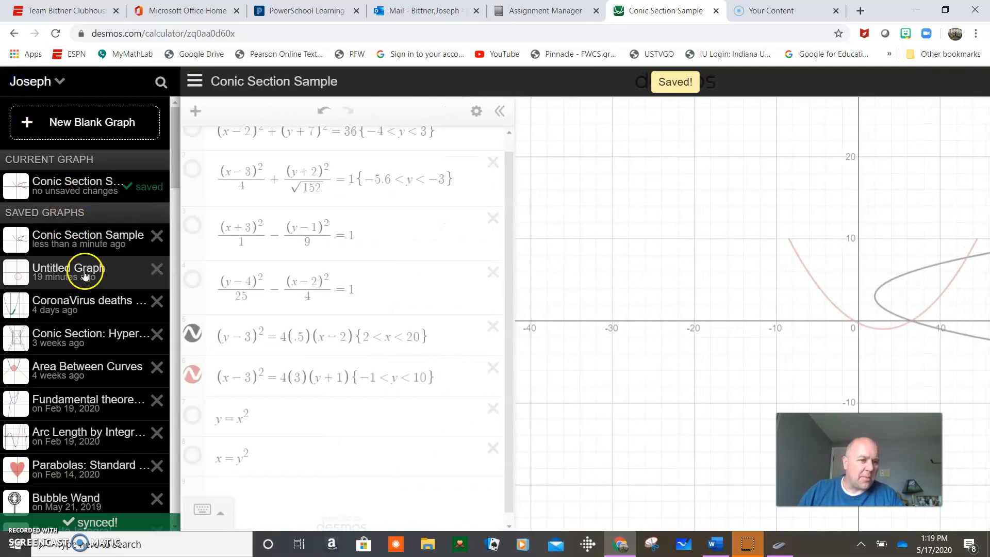
click(74, 496)
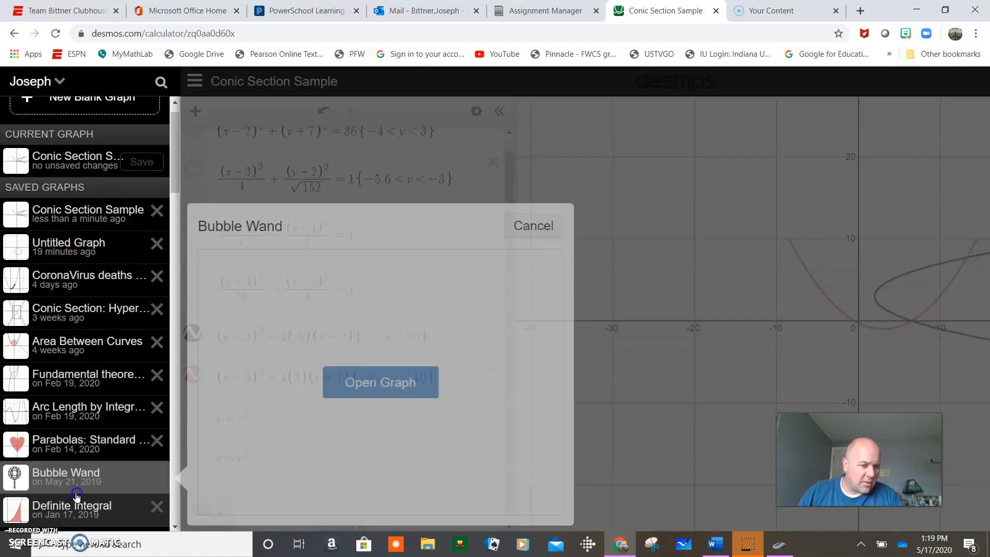
click(356, 375)
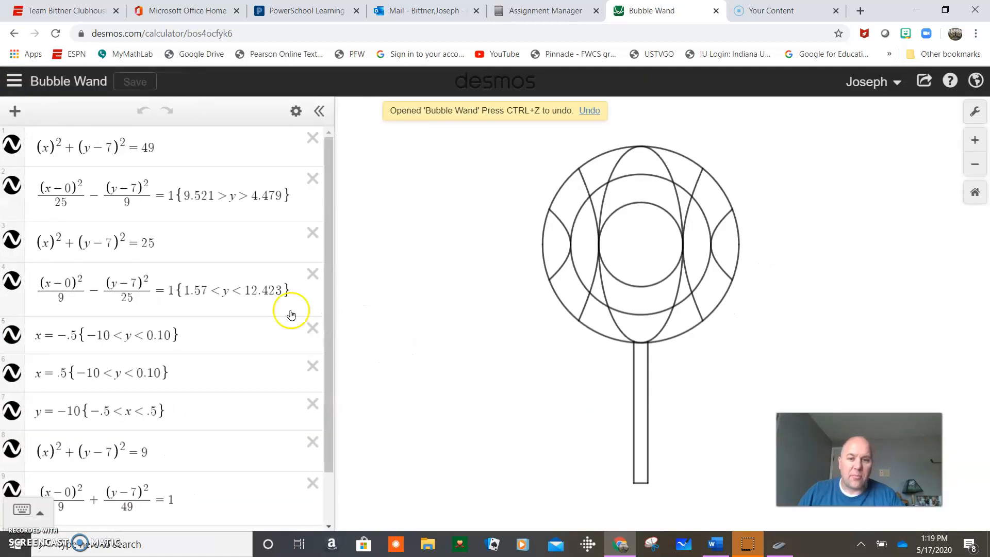